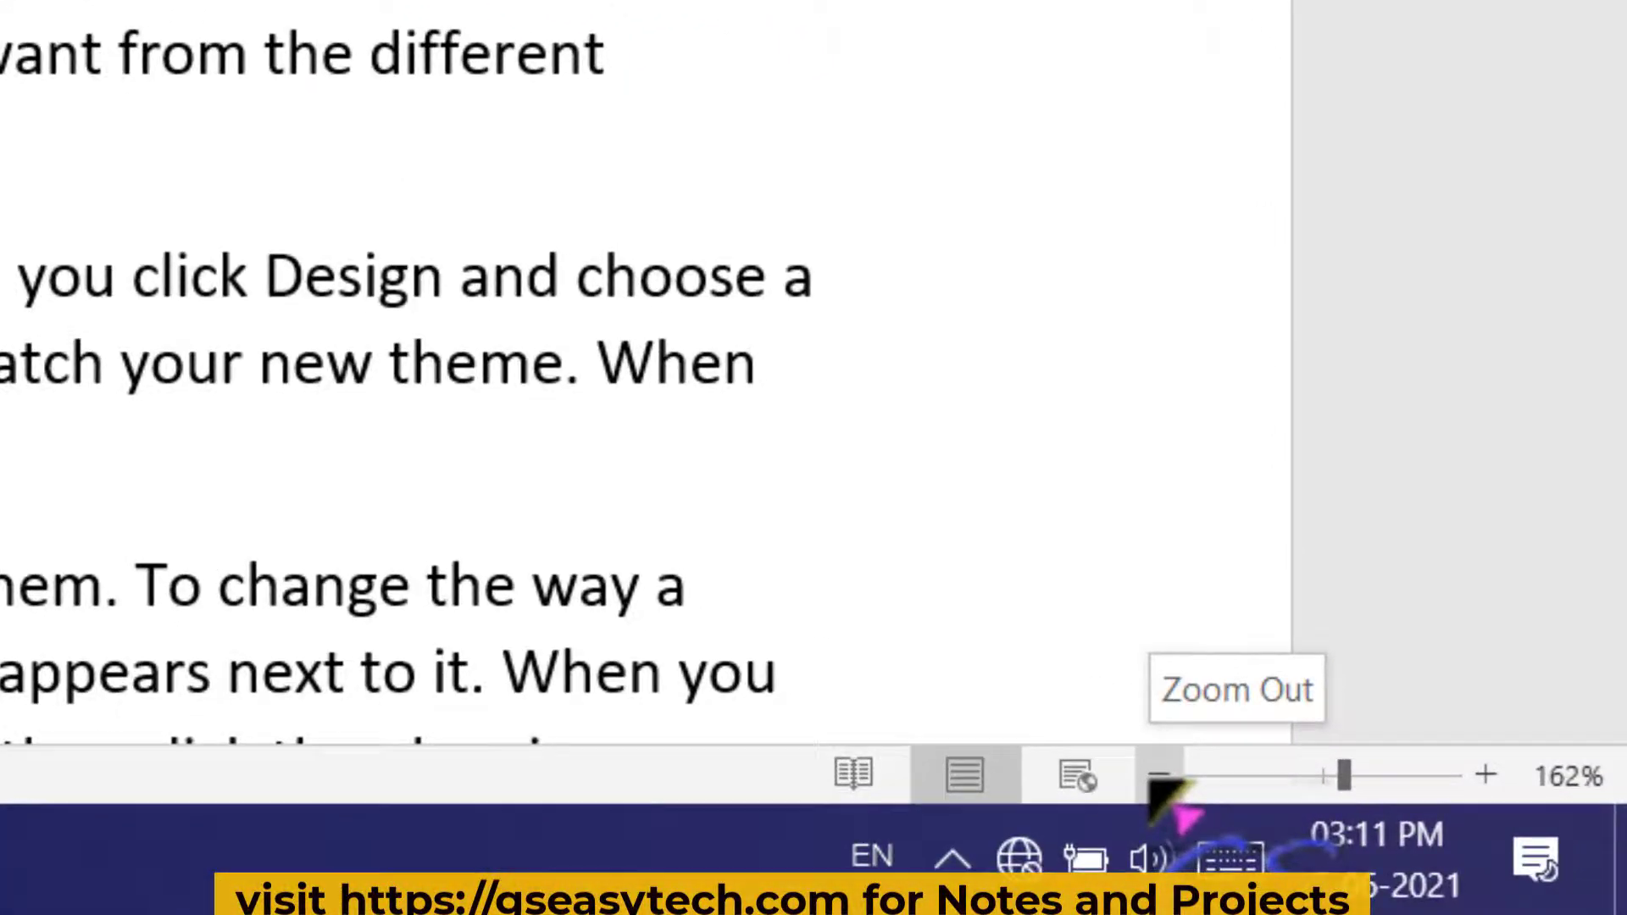
Step: Zoom the document out to 50% to view the whole first page
left_click(1449, 862)
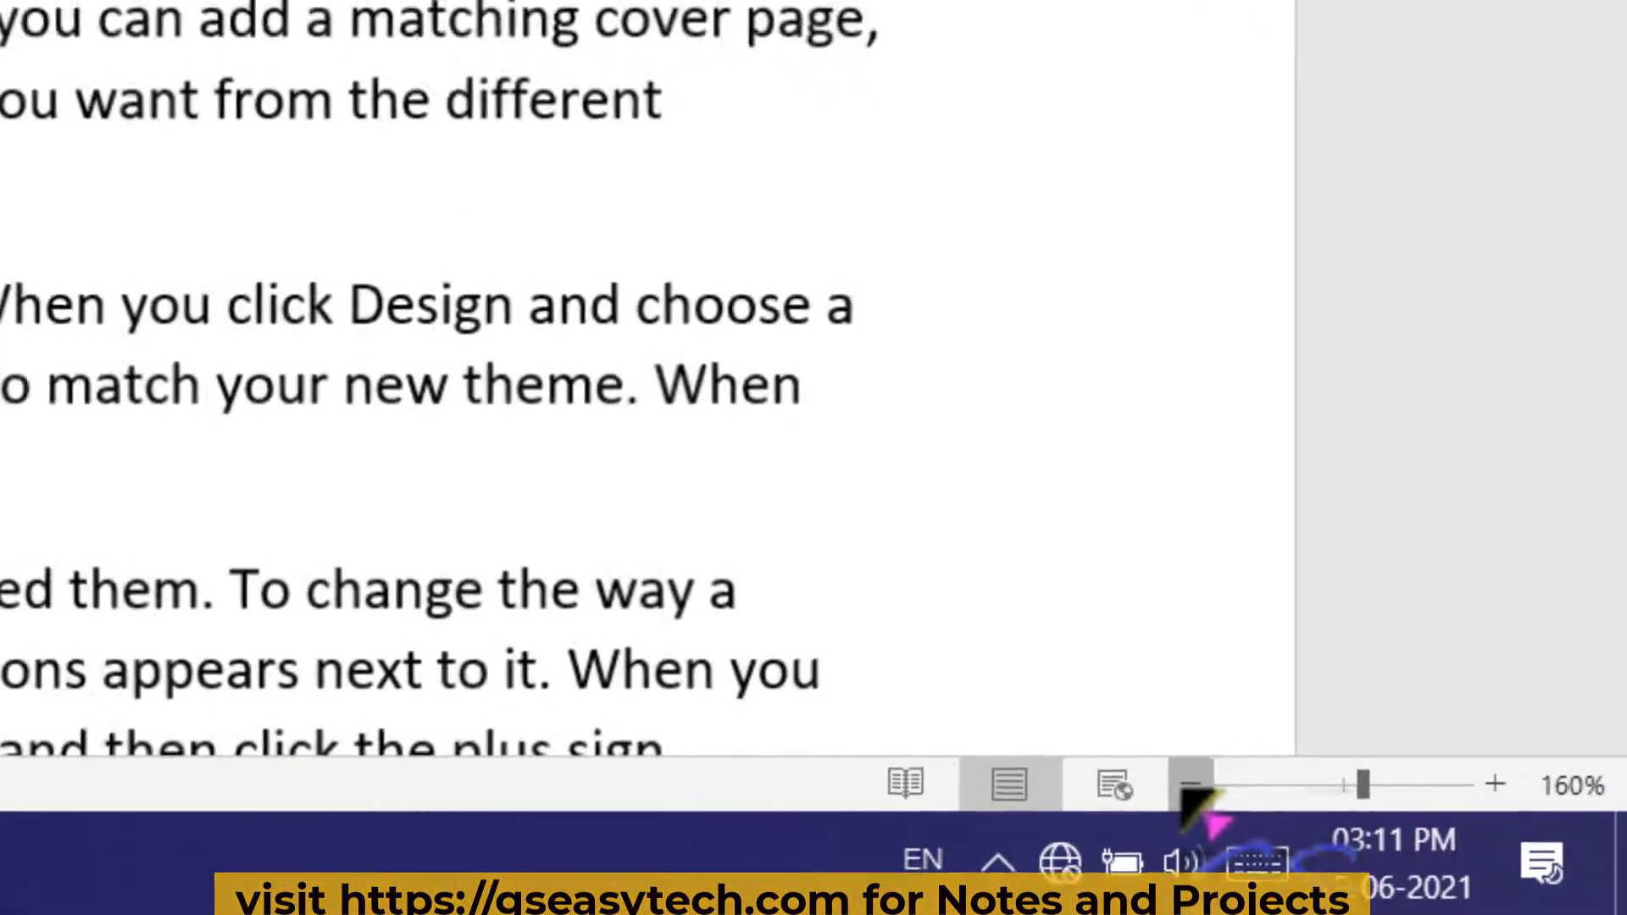
left_click(1191, 787)
left_click(1191, 787)
left_click(1191, 786)
left_click(1191, 786)
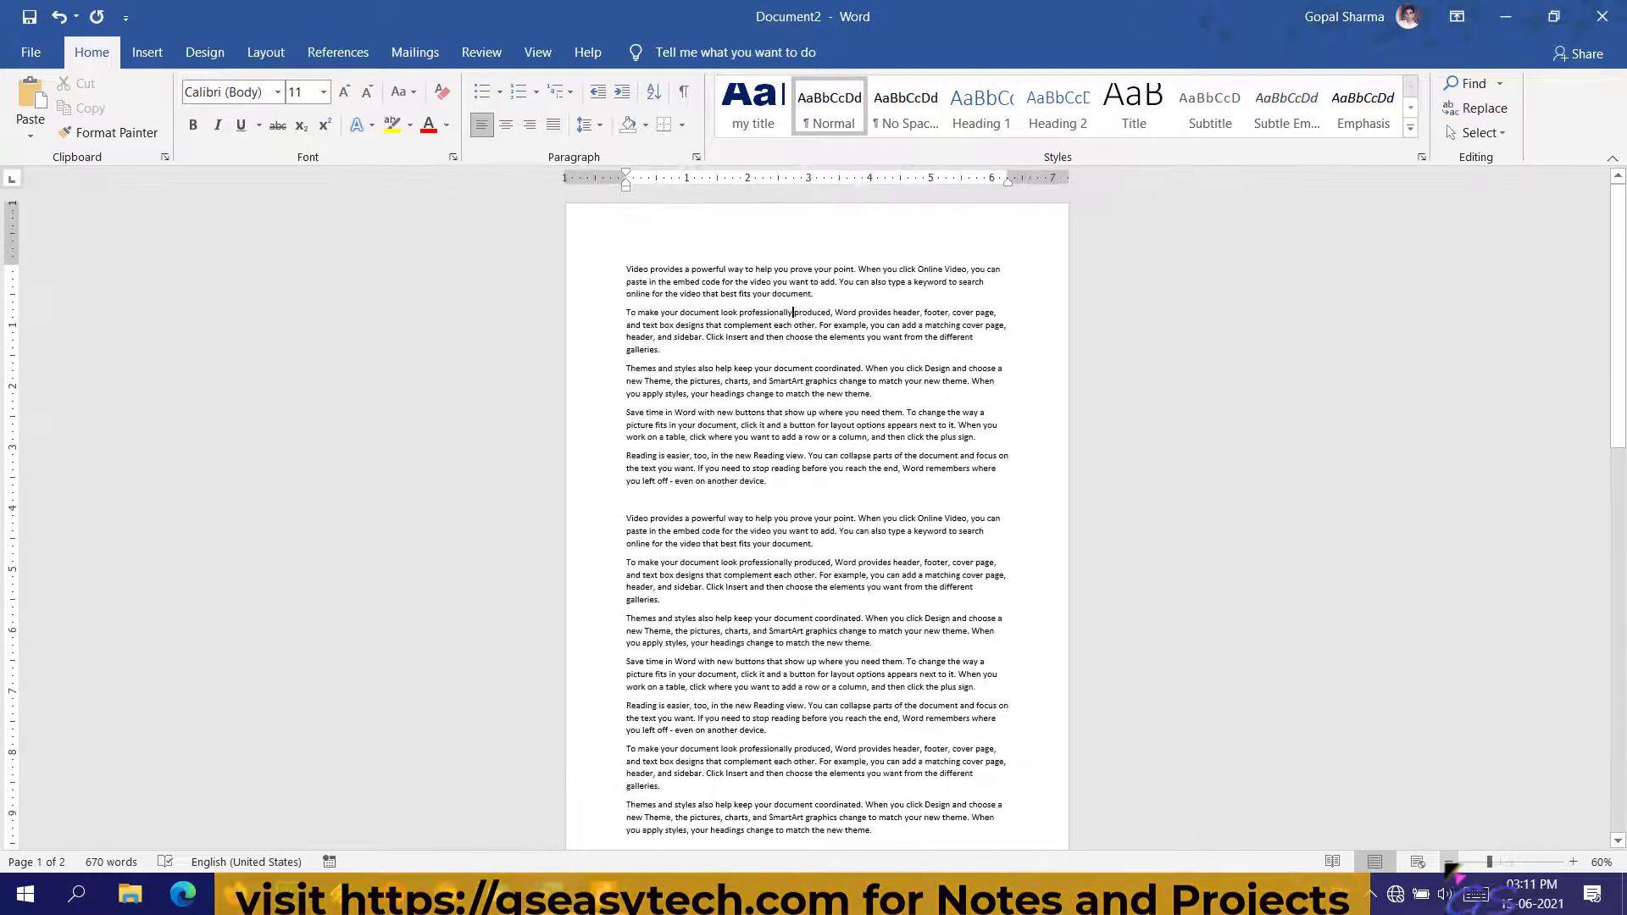
left_click(1449, 862)
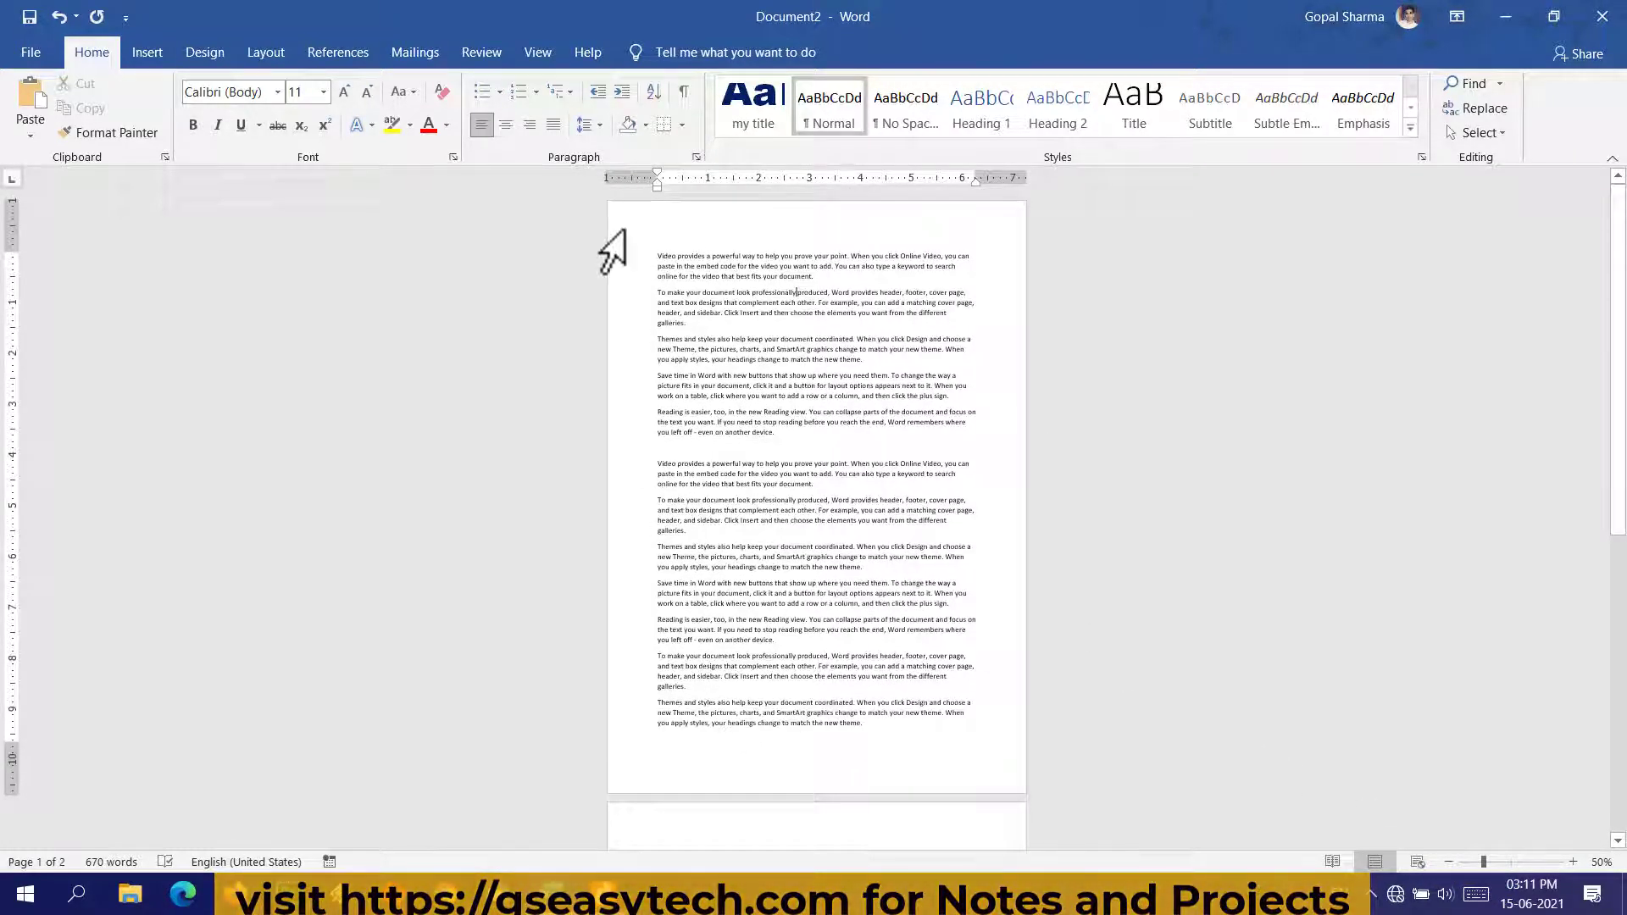
left_click_drag(598, 203, 1066, 244)
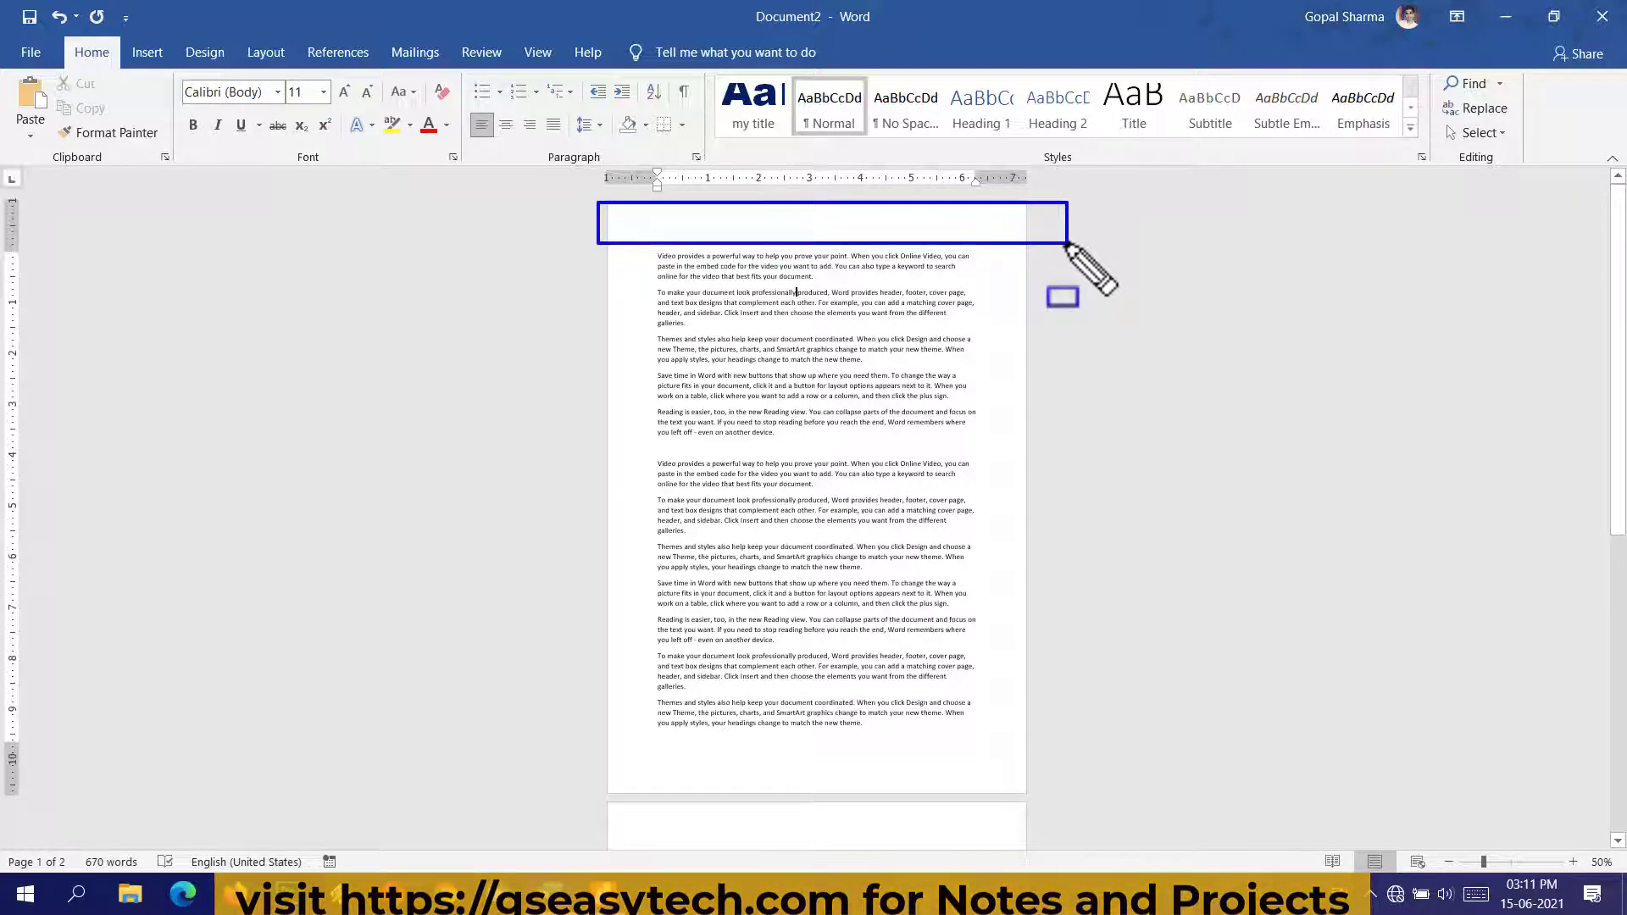
mouse_move(600, 203)
left_mouse_down()
mouse_move(627, 736)
mouse_move(648, 758)
left_mouse_up()
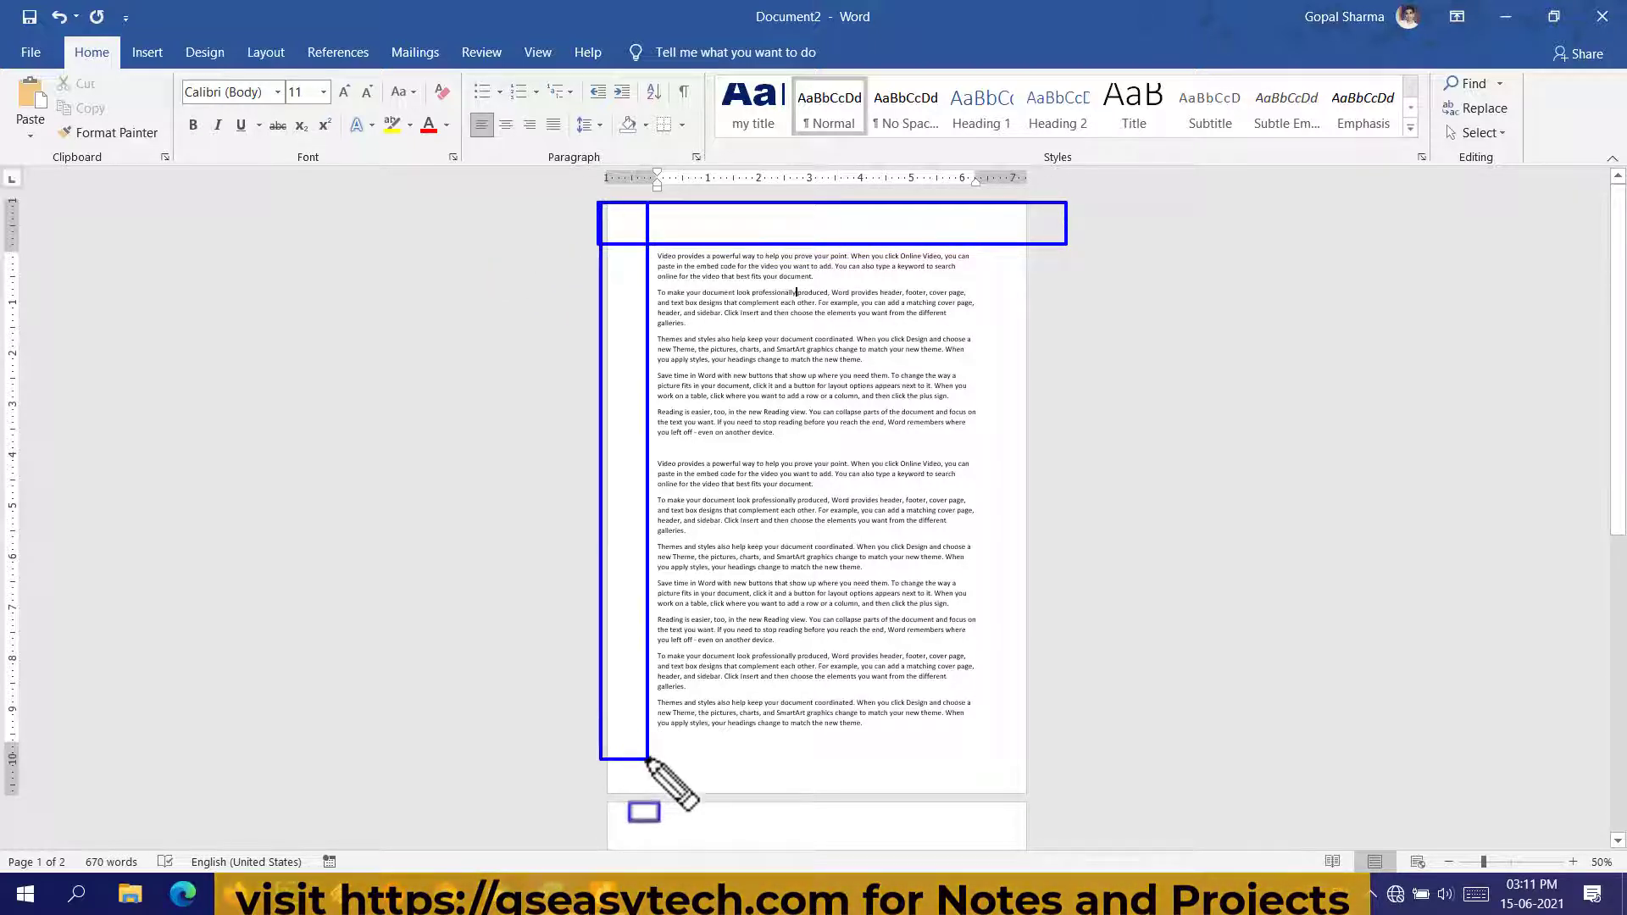
left_click_drag(968, 194, 1032, 781)
left_click_drag(603, 727, 1062, 786)
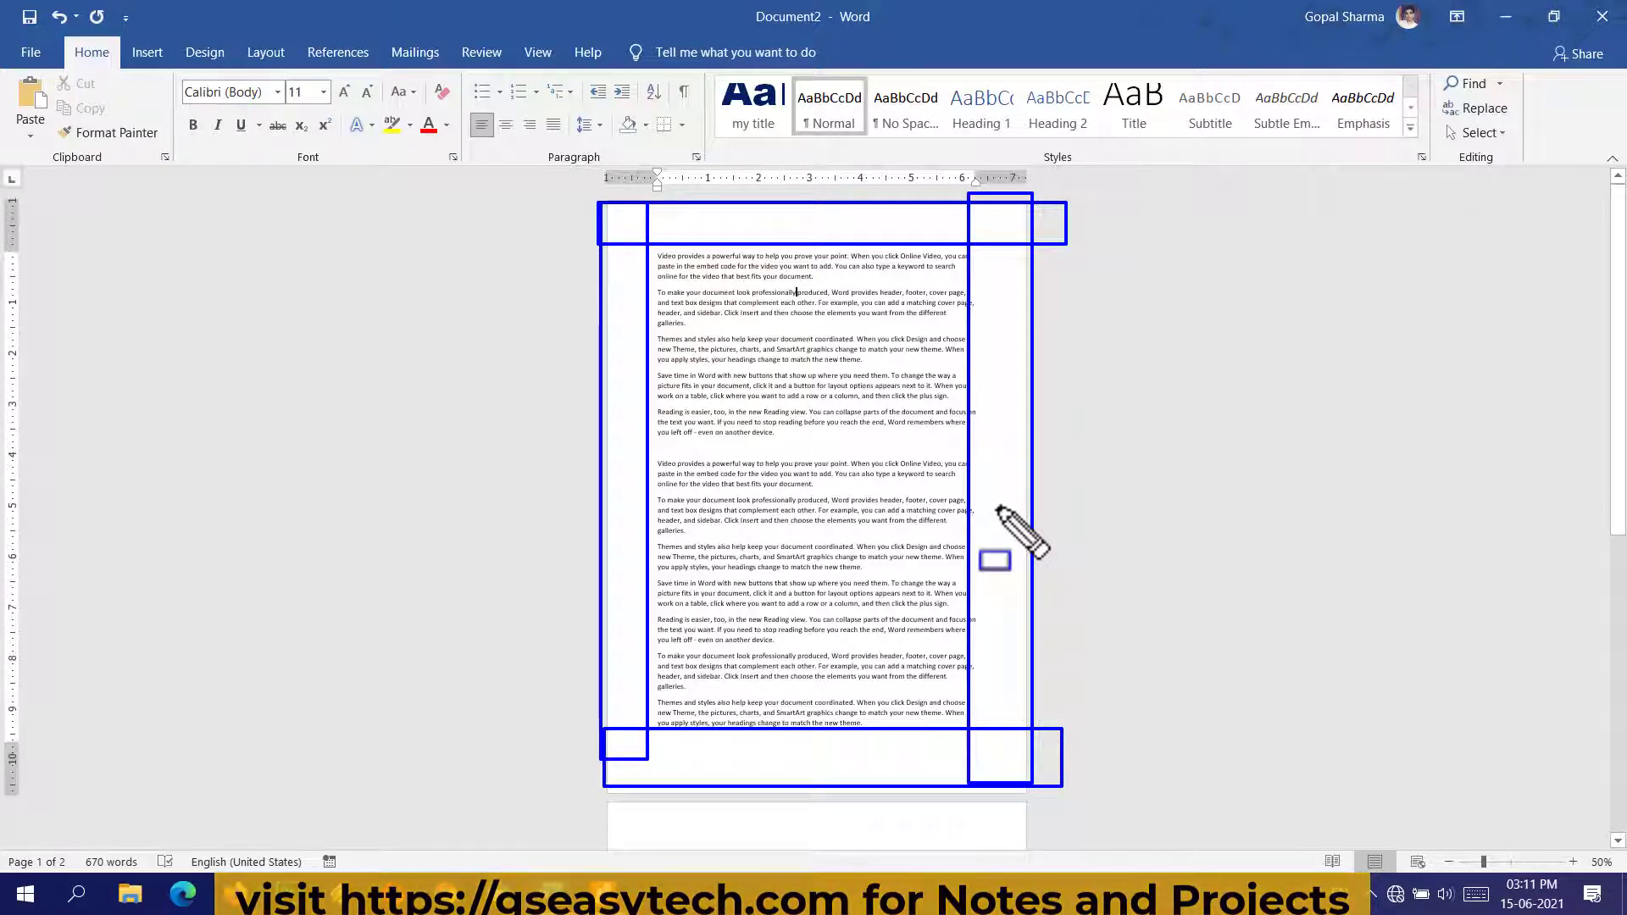
key("e")
key("Escape")
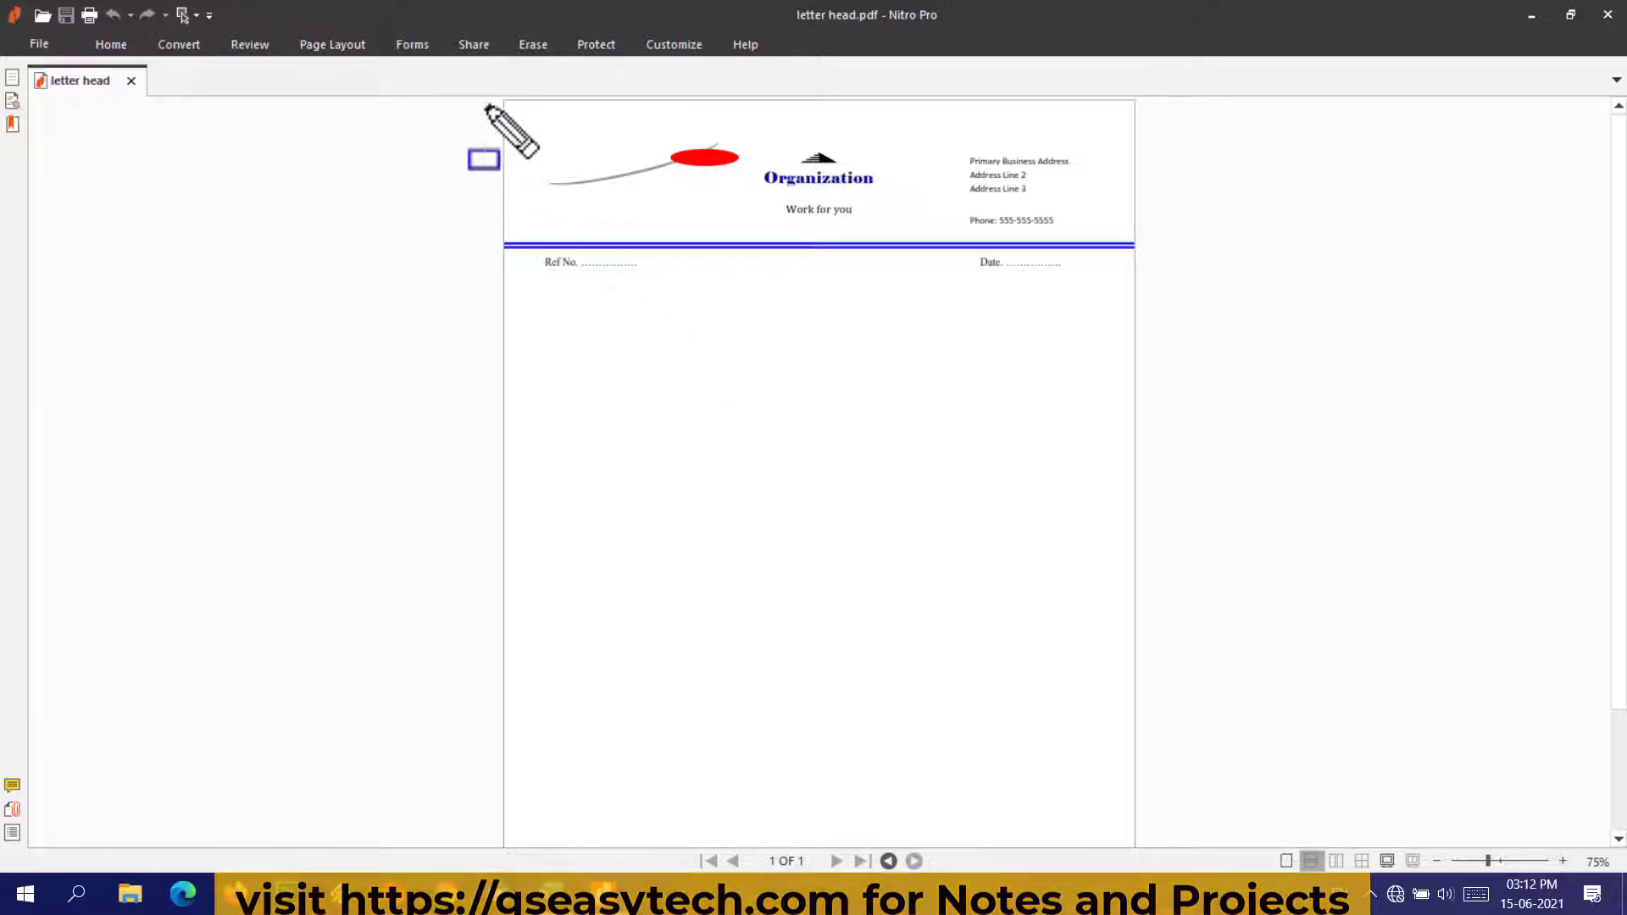
mouse_move(482, 100)
left_mouse_down()
mouse_move(1161, 313)
mouse_move(1175, 286)
left_mouse_up()
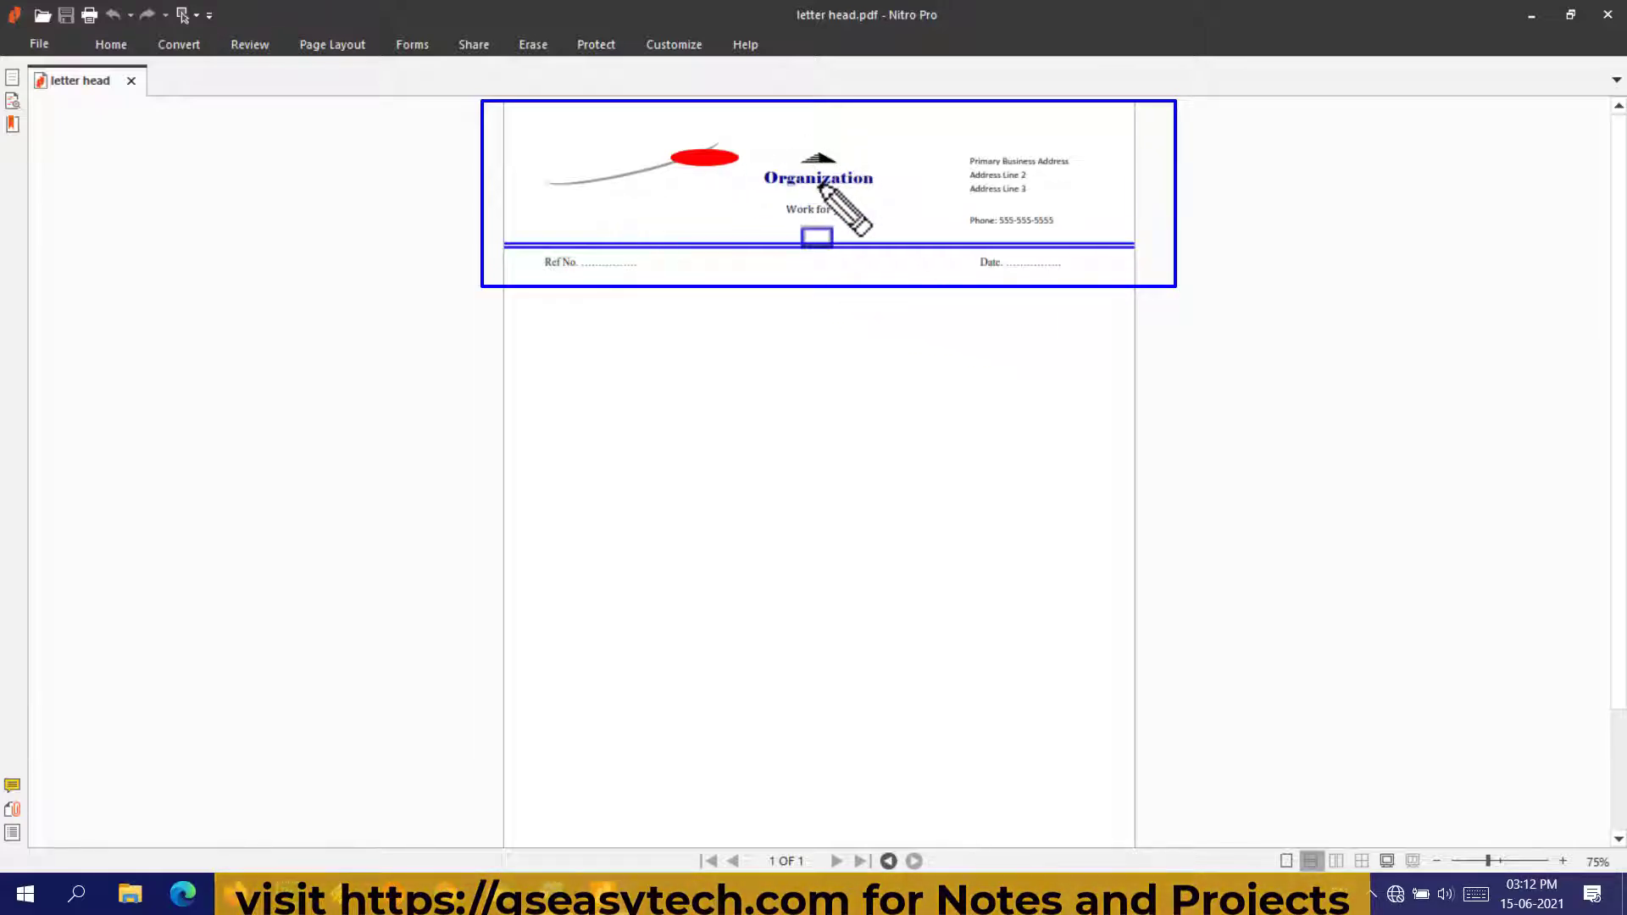
mouse_move(506, 298)
left_mouse_down()
mouse_move(664, 619)
mouse_move(1008, 676)
mouse_move(1075, 719)
mouse_move(1100, 804)
mouse_move(1128, 834)
left_mouse_up()
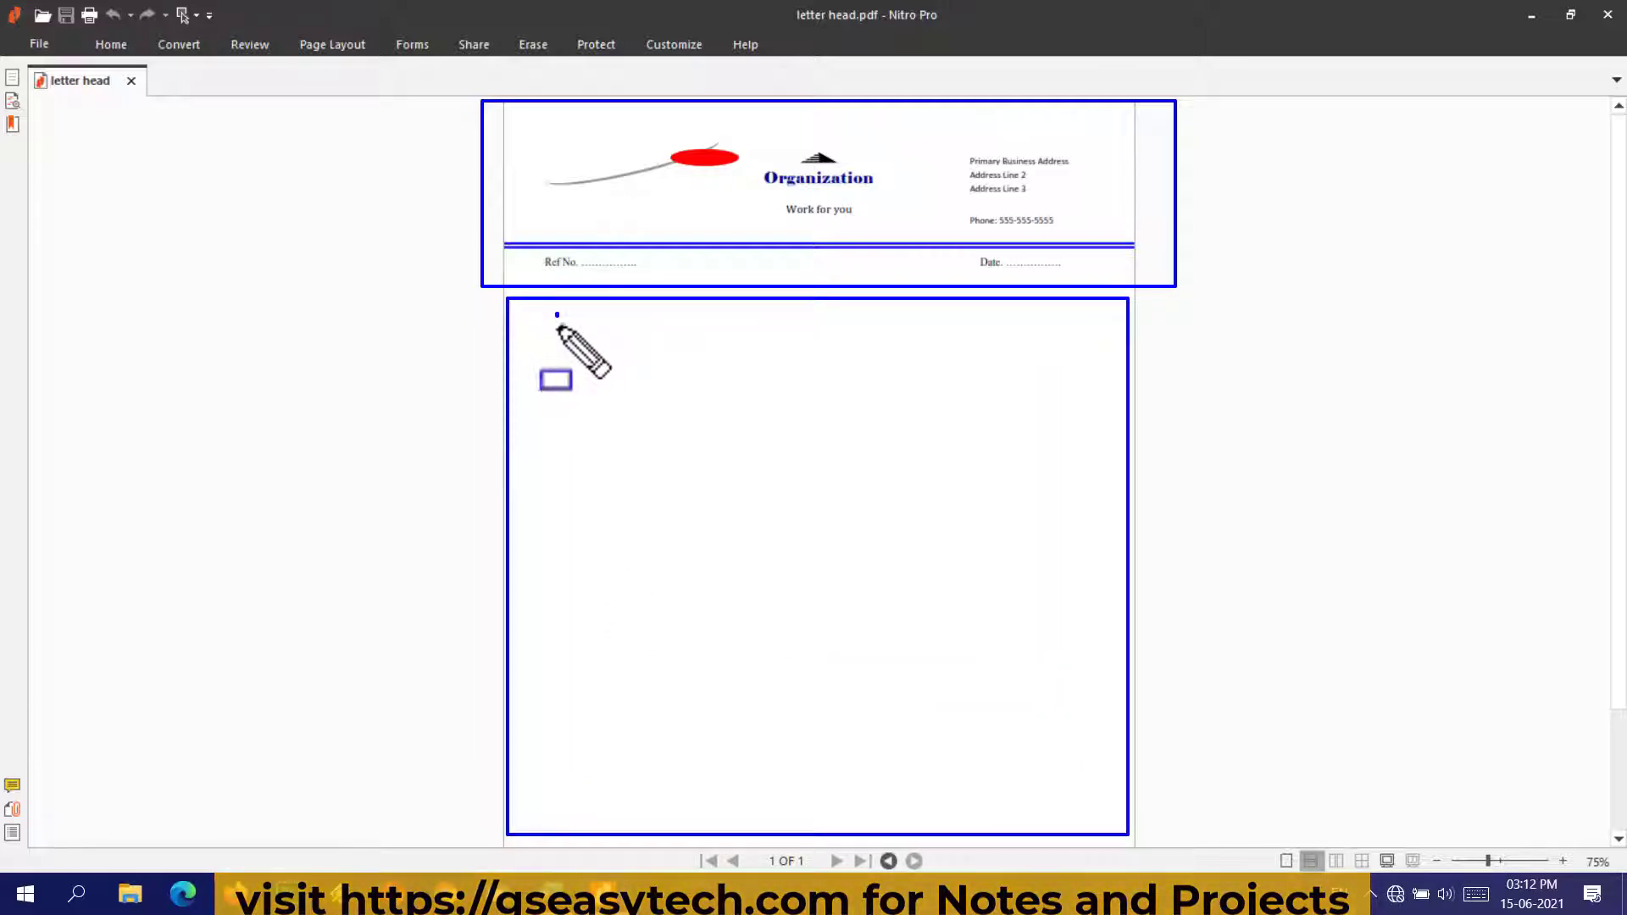
mouse_move(555, 314)
left_mouse_down()
mouse_move(958, 805)
mouse_move(1064, 807)
left_mouse_up()
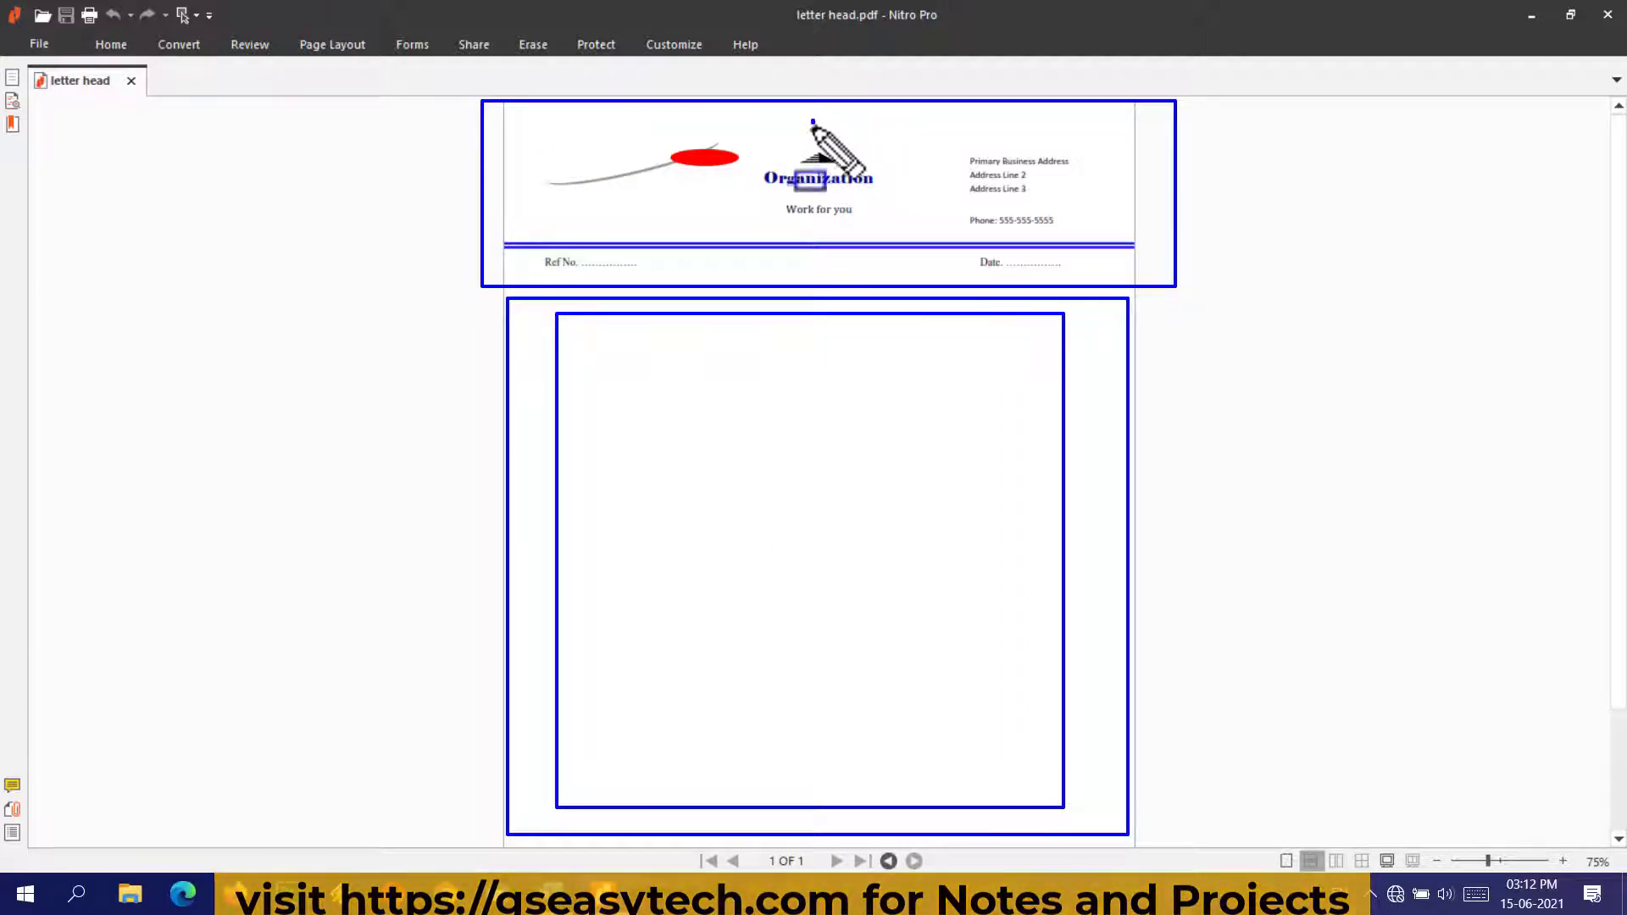
mouse_move(812, 121)
left_mouse_down()
mouse_move(793, 212)
mouse_move(792, 182)
left_mouse_up()
left_click_drag(530, 389, 530, 586)
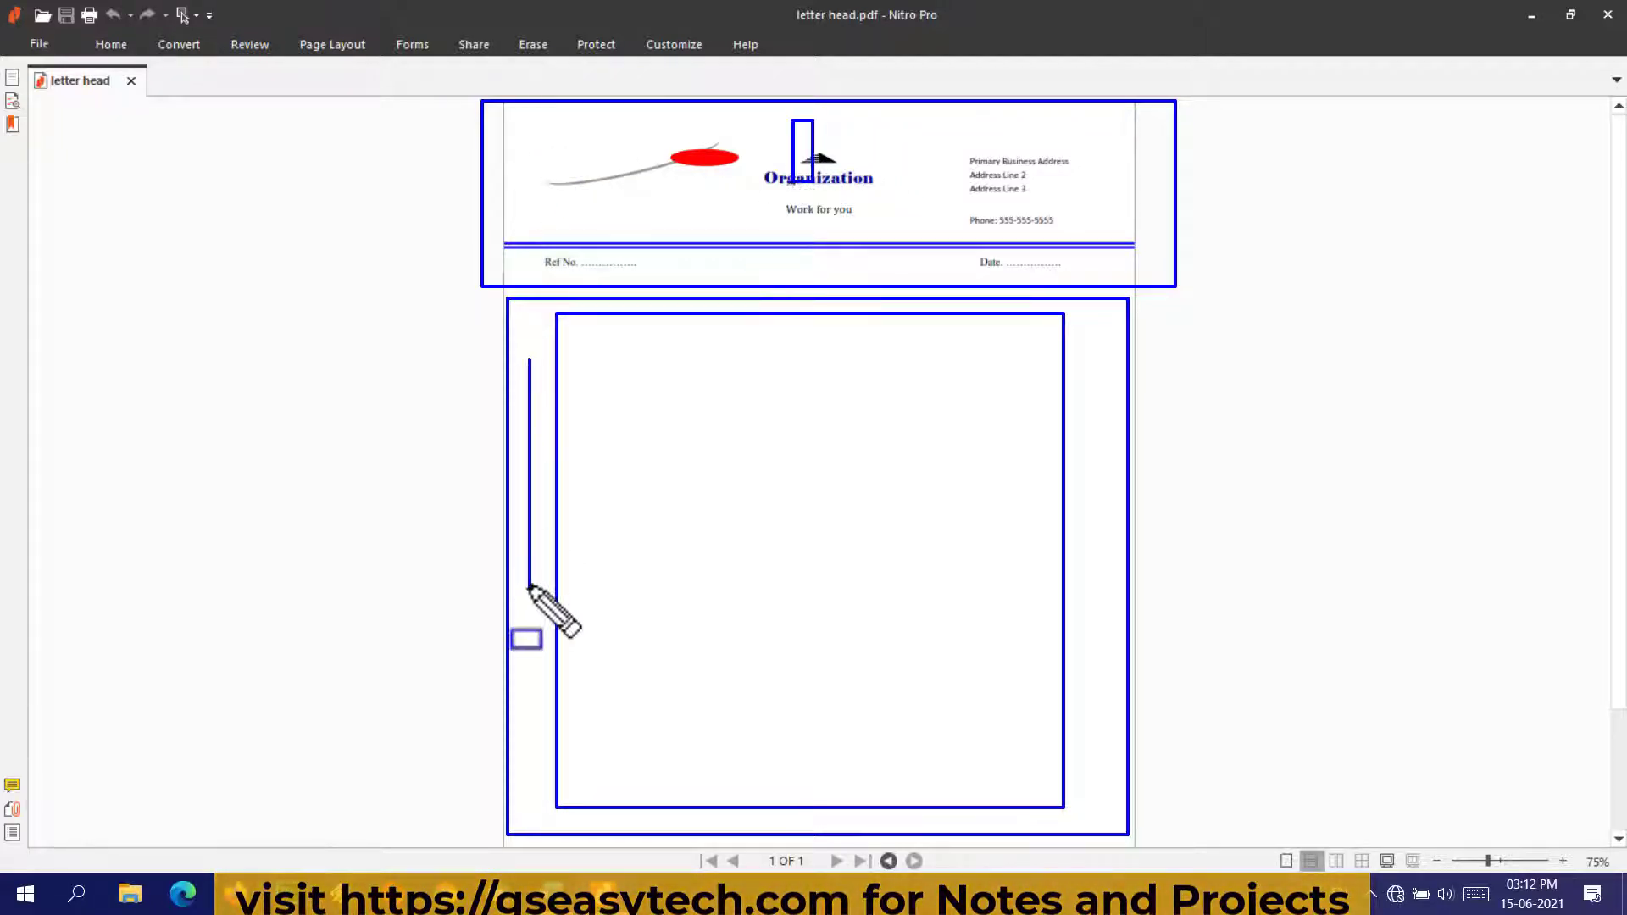
left_click_drag(1085, 371, 1099, 682)
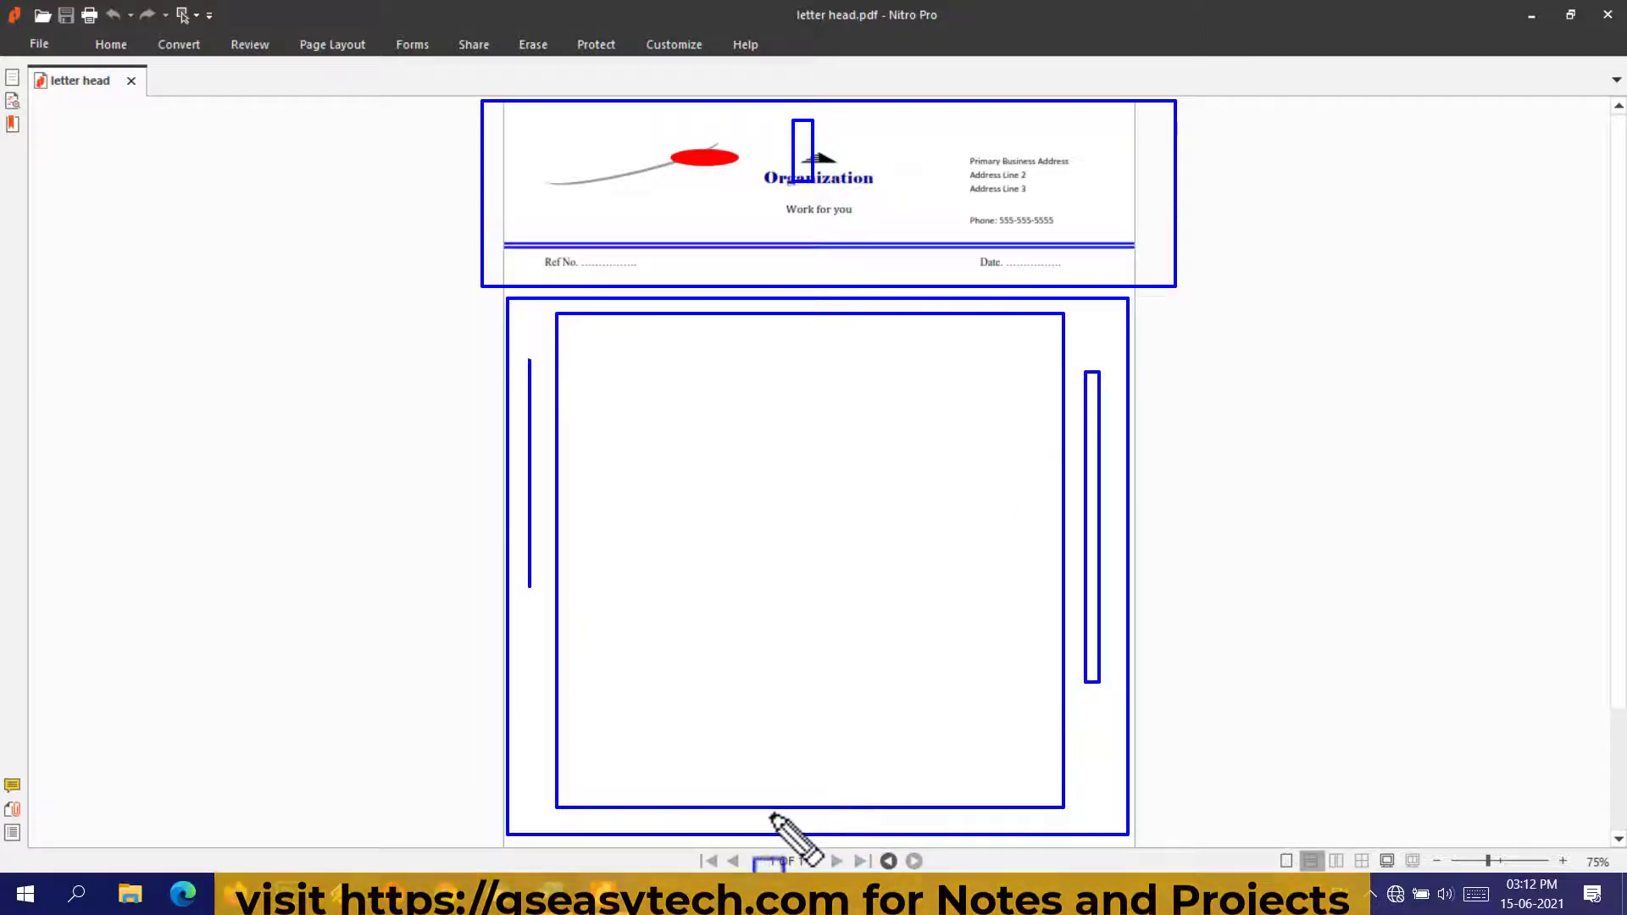
left_click_drag(869, 818, 868, 820)
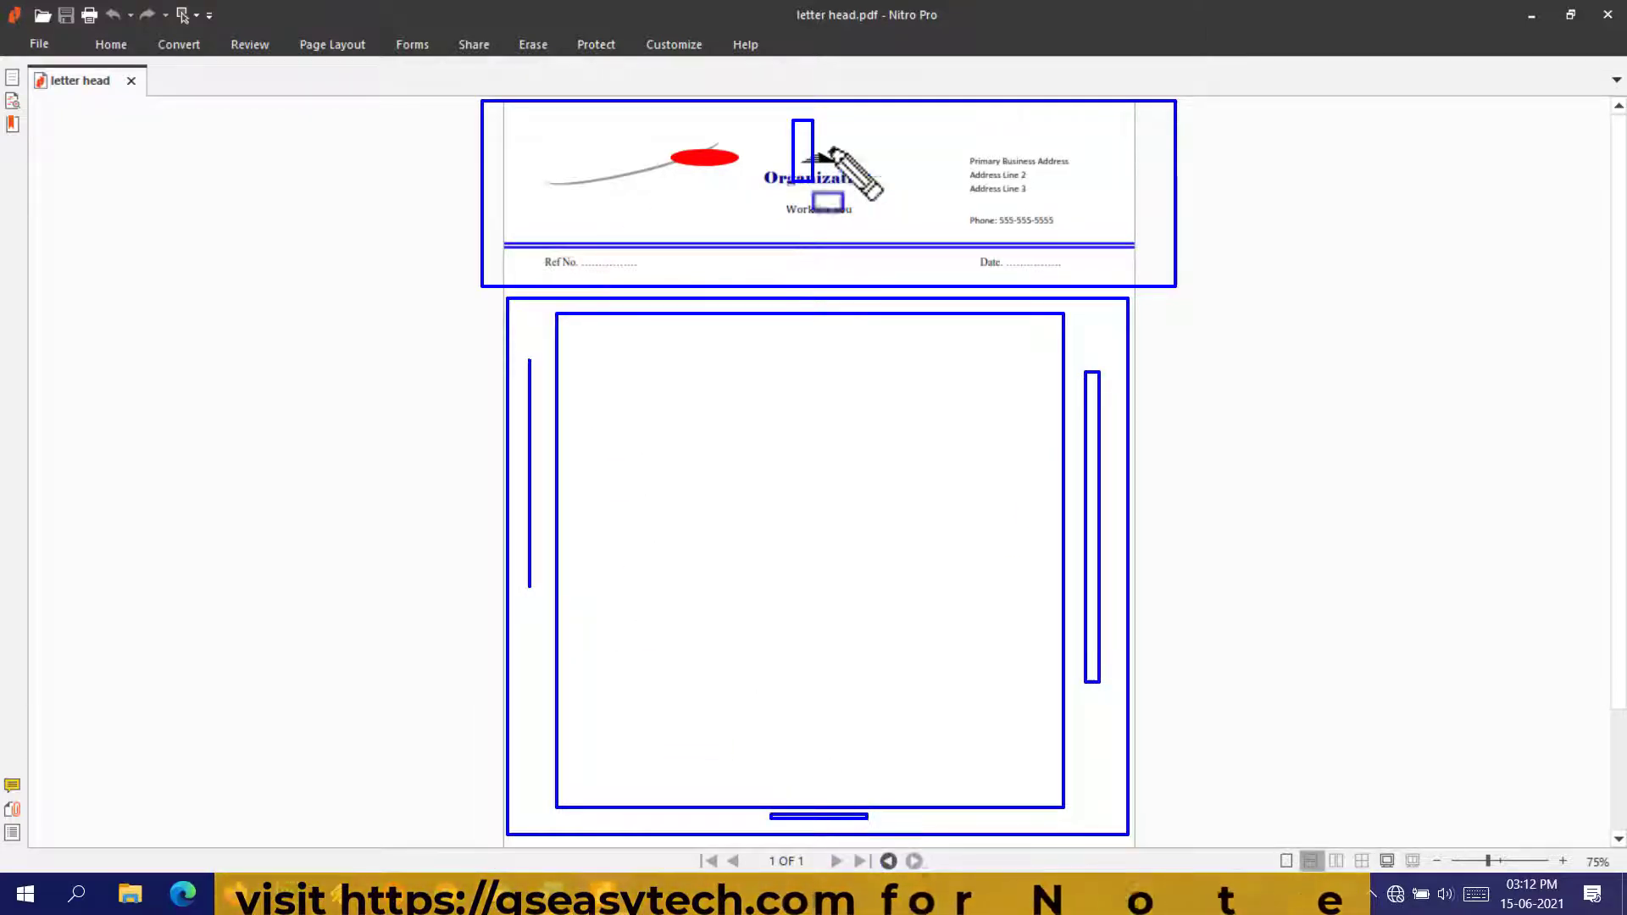
left_click_drag(1130, 424, 1159, 442)
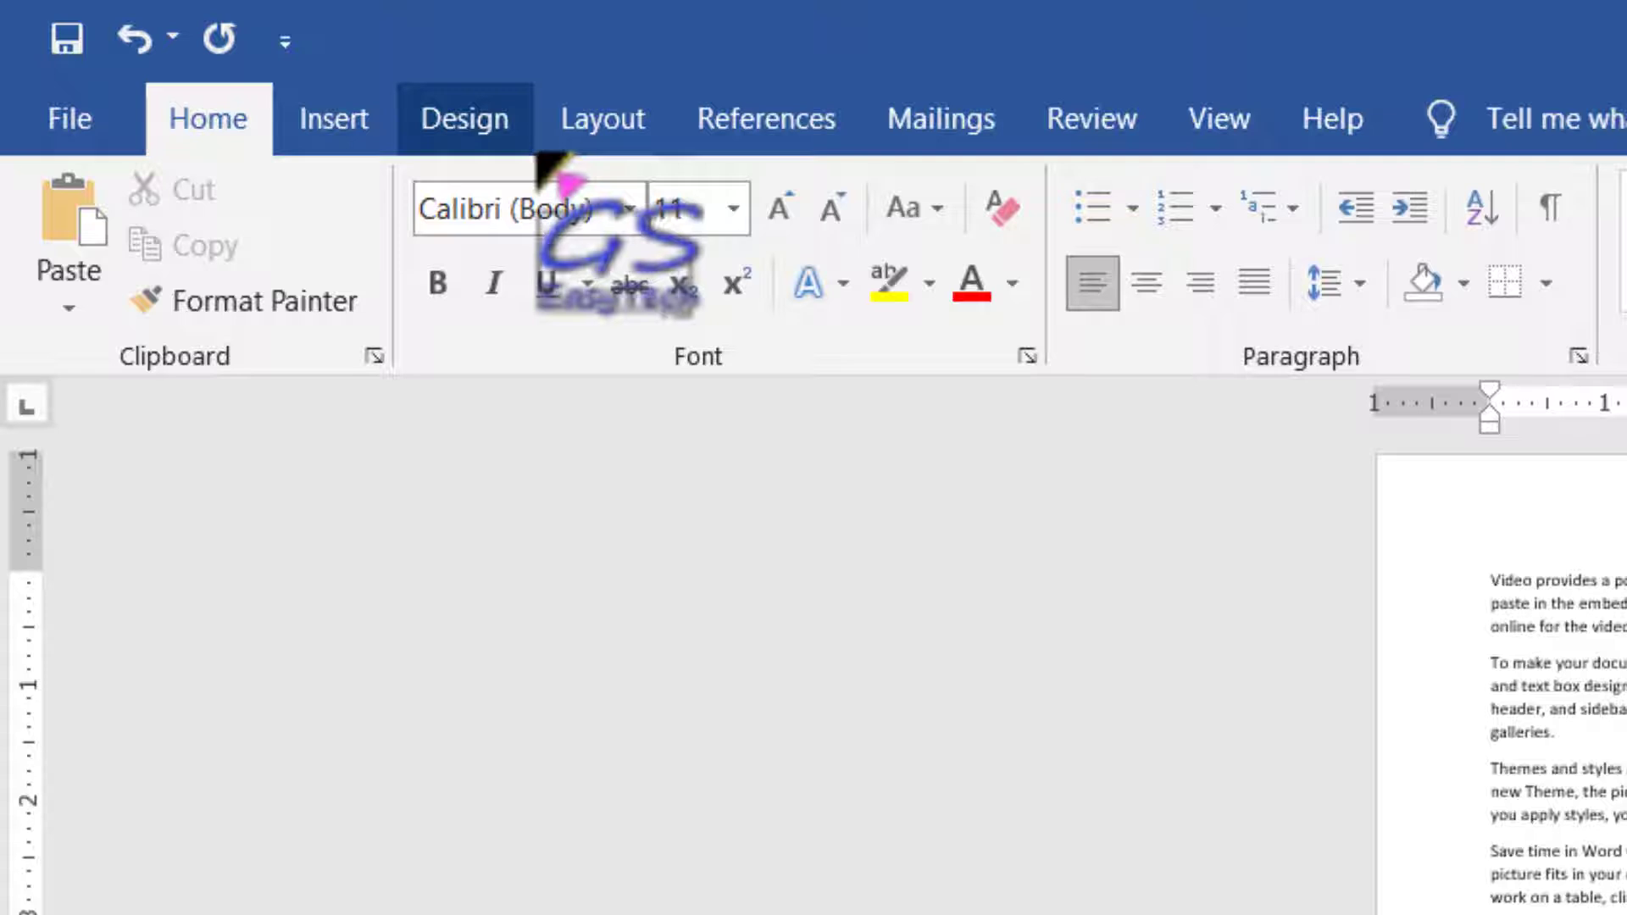
Step: Apply the Narrow margin preset to the document, with 0.5" on all four sides
left_click(597, 139)
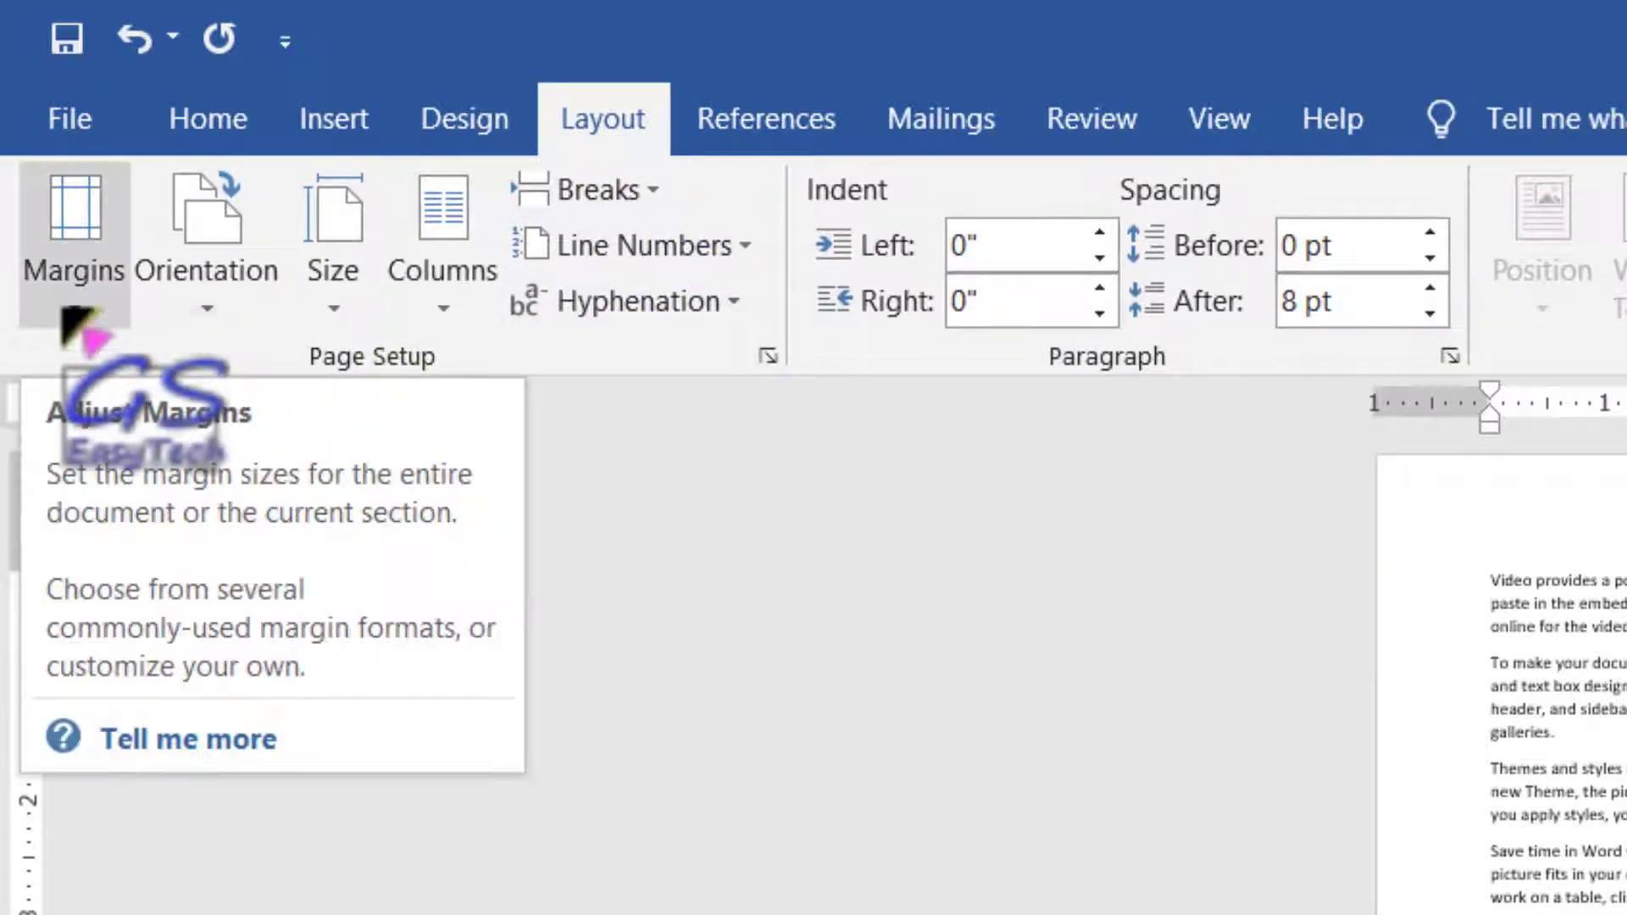
left_click(66, 314)
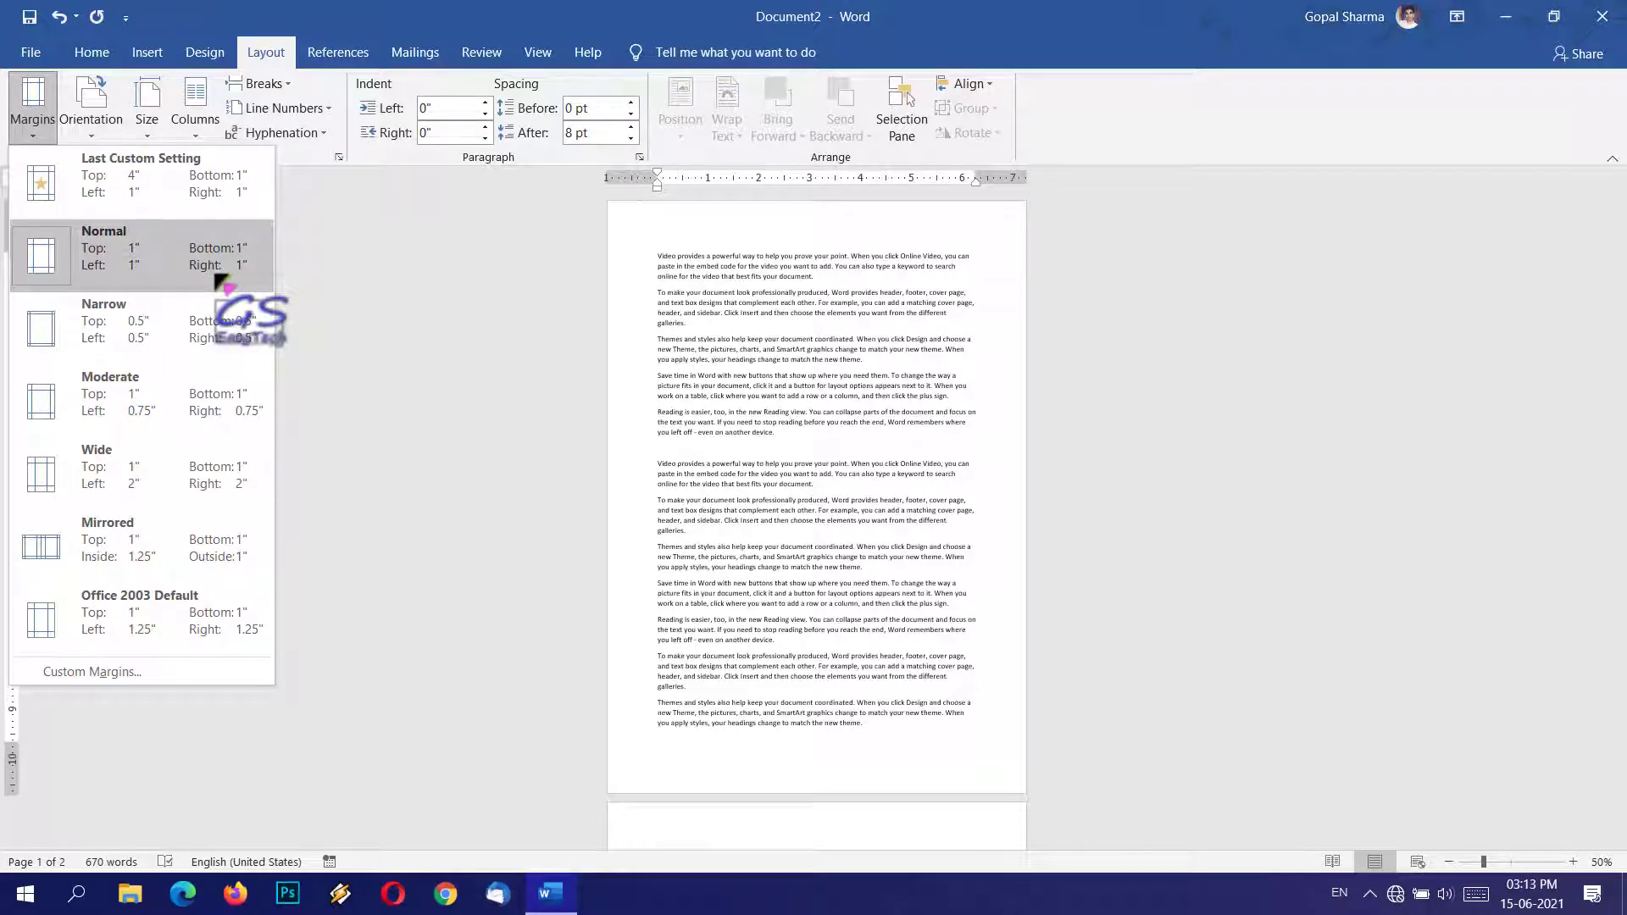
left_click(131, 335)
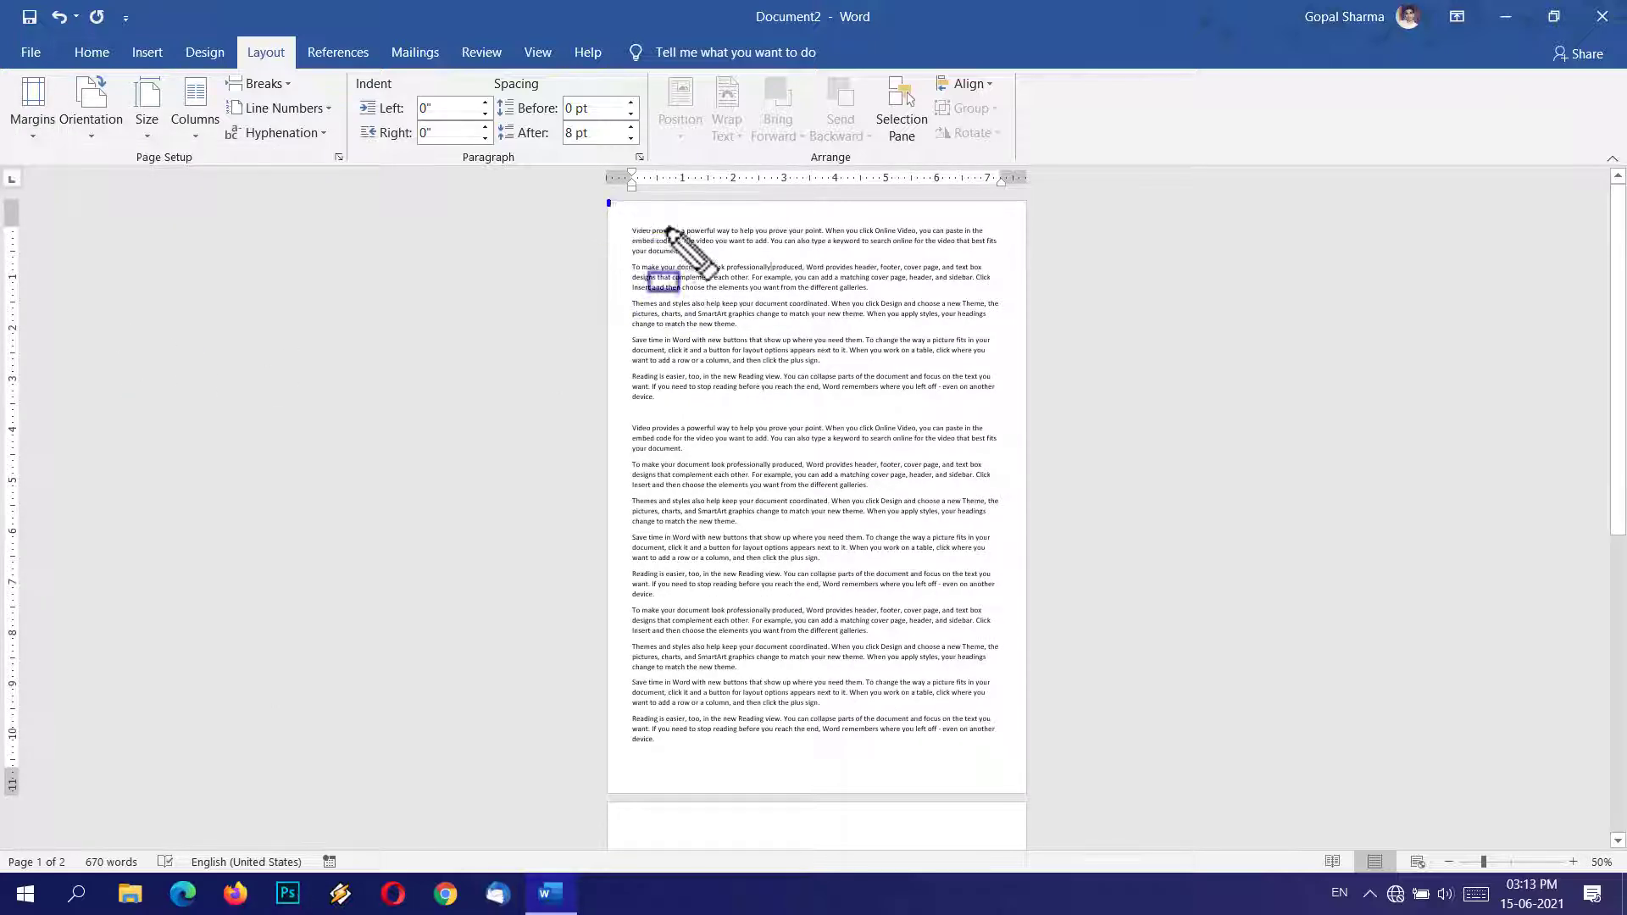
left_click_drag(607, 200, 1033, 221)
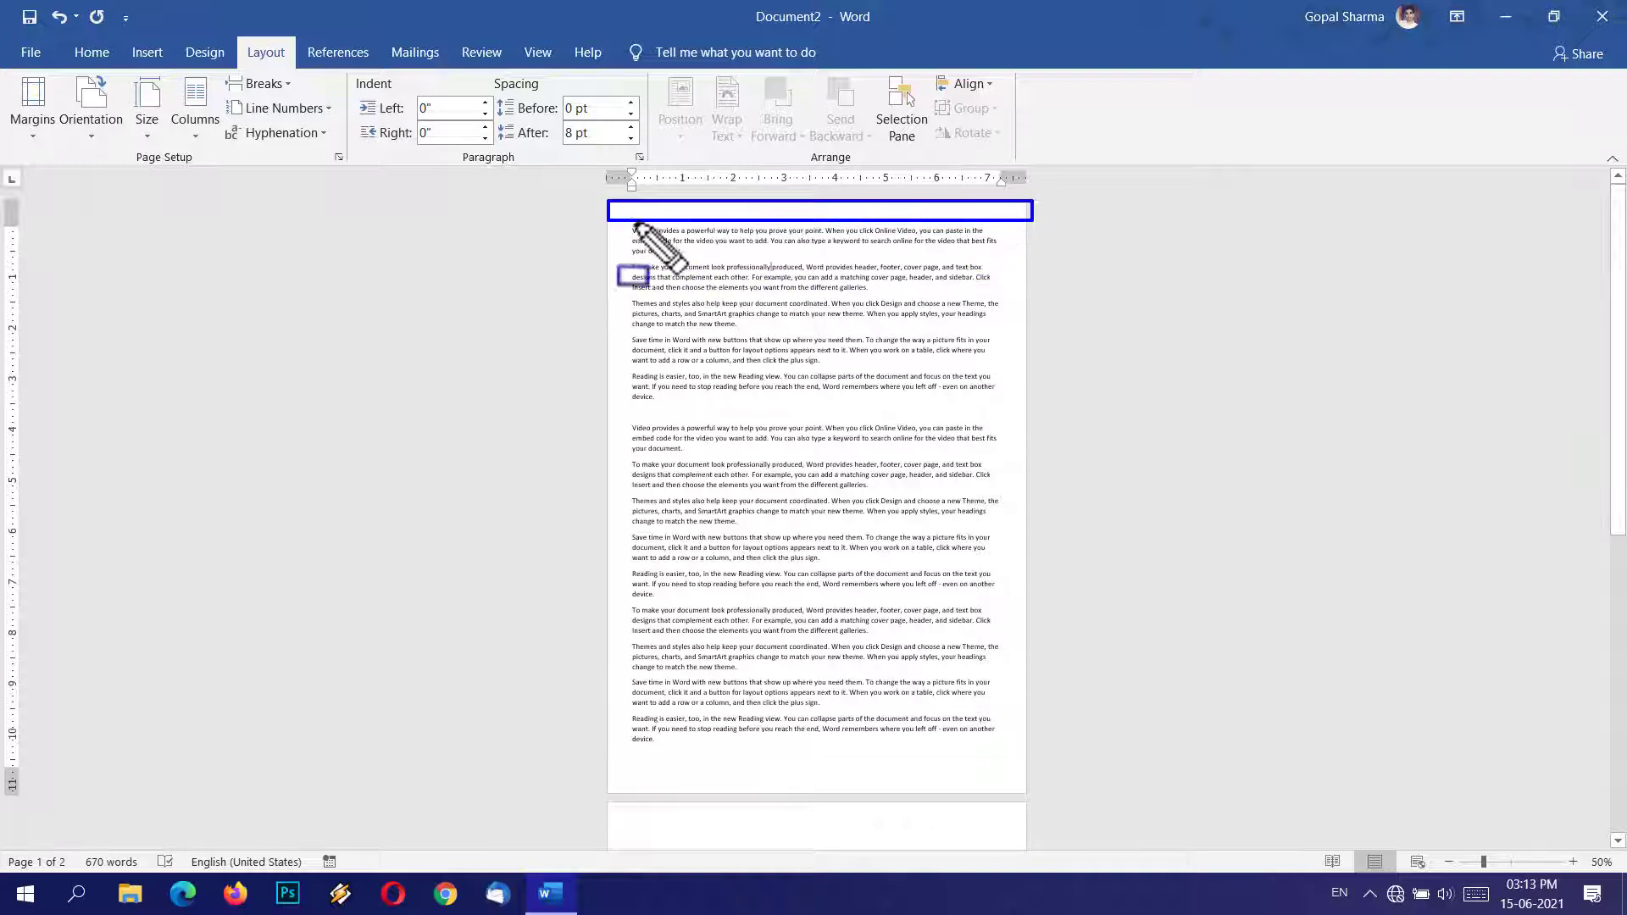
mouse_move(600, 200)
left_mouse_down()
mouse_move(606, 729)
mouse_move(632, 784)
left_mouse_up()
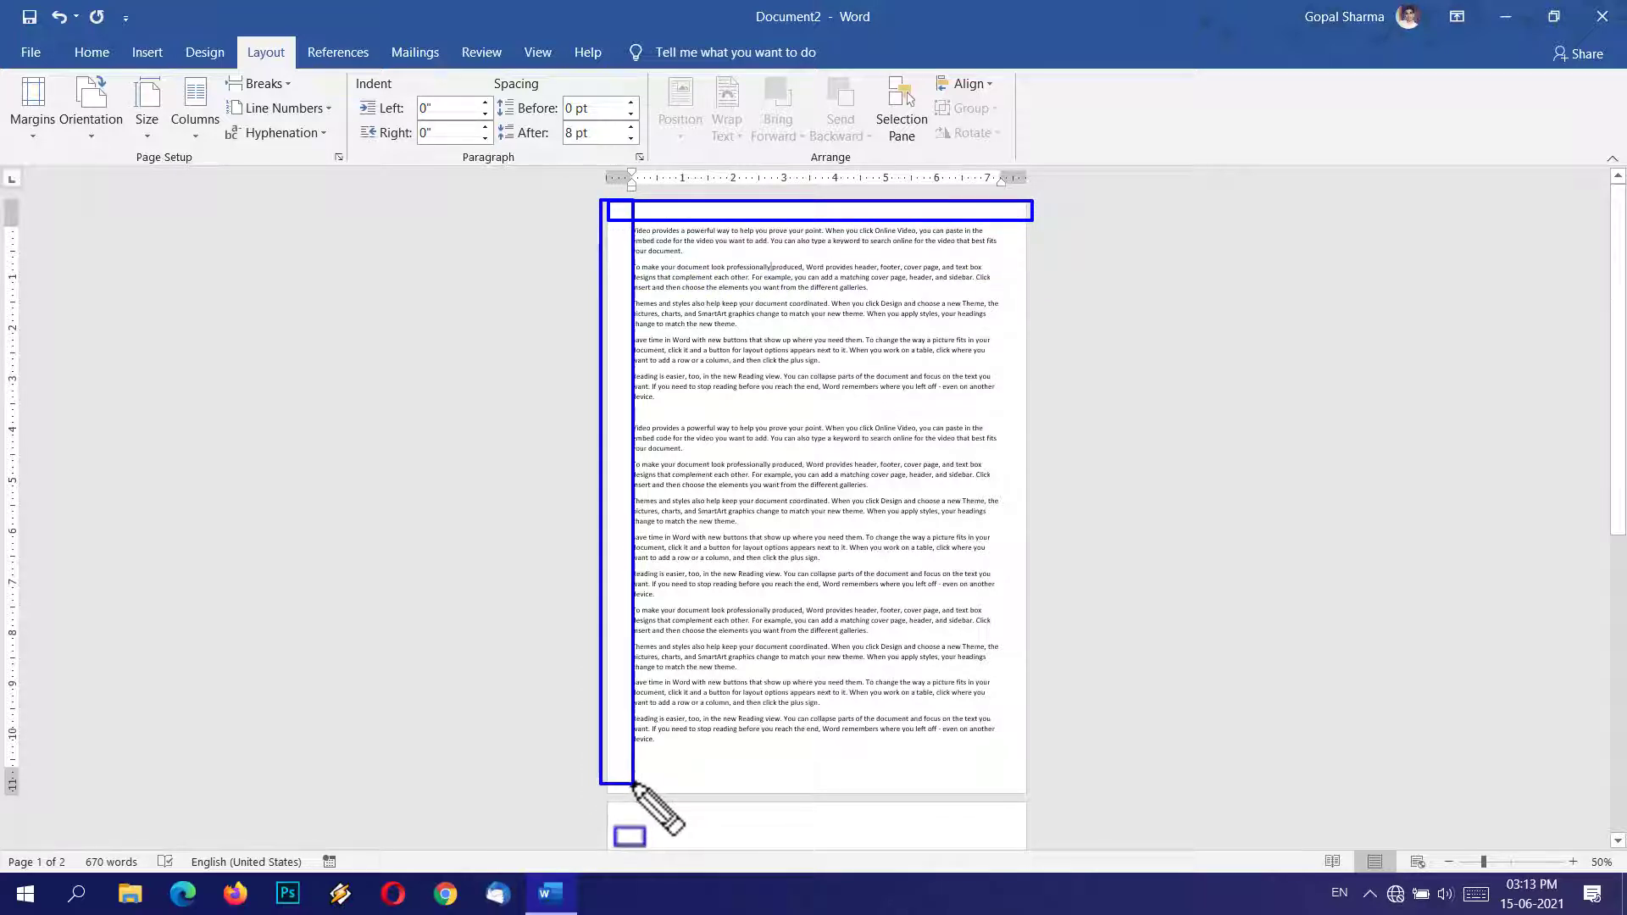
left_click_drag(1003, 193, 1077, 829)
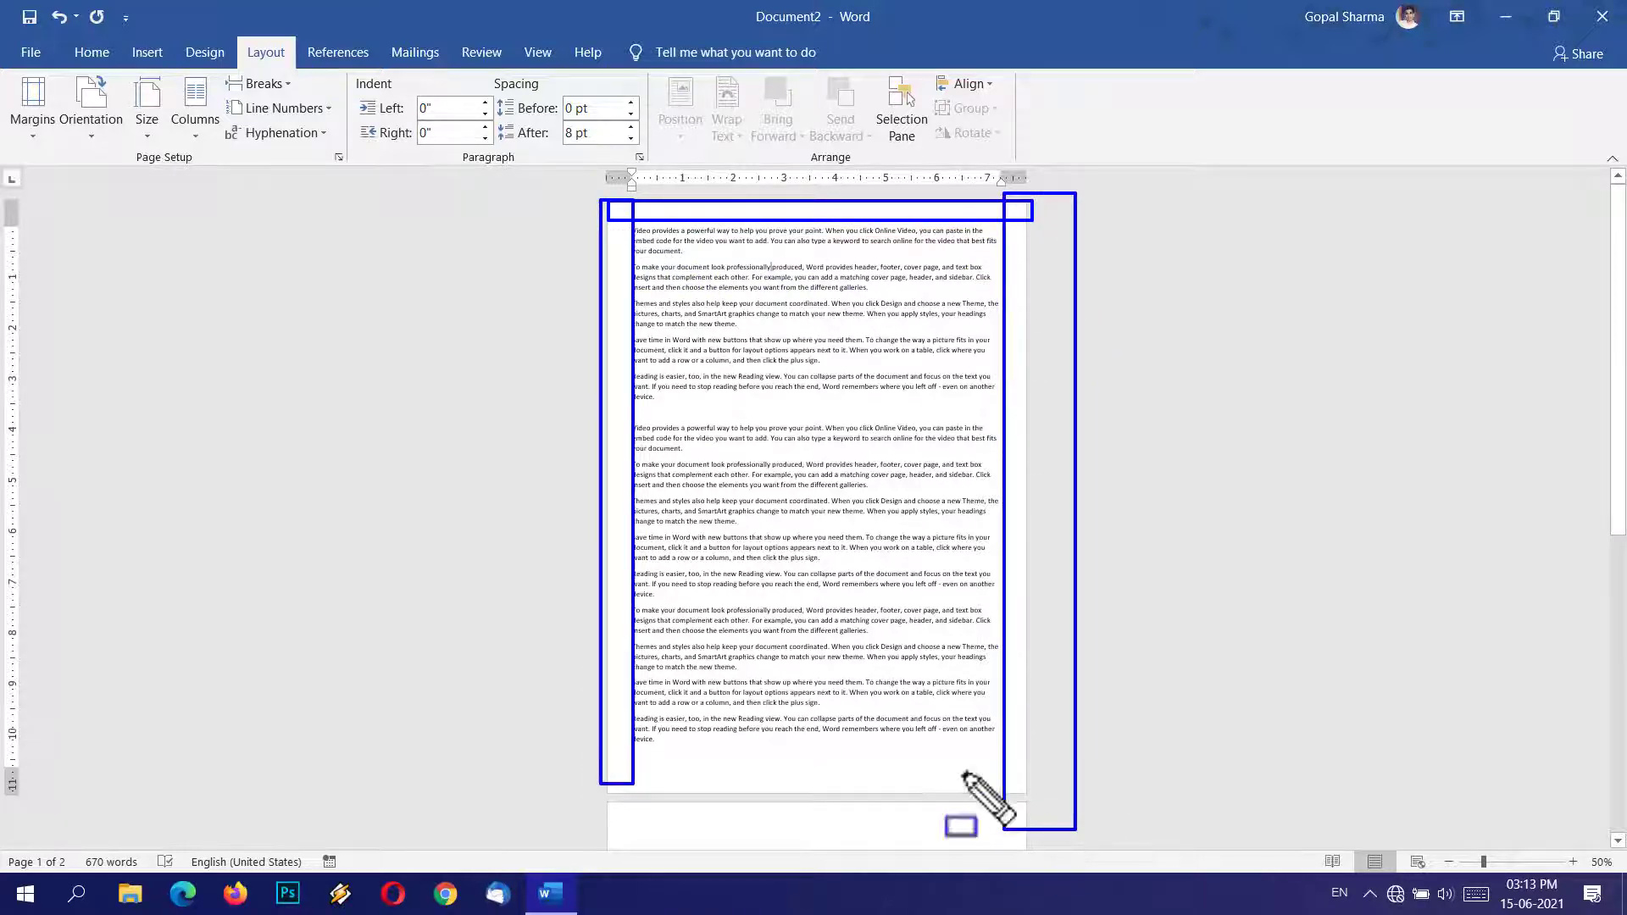
left_click_drag(591, 744, 1076, 796)
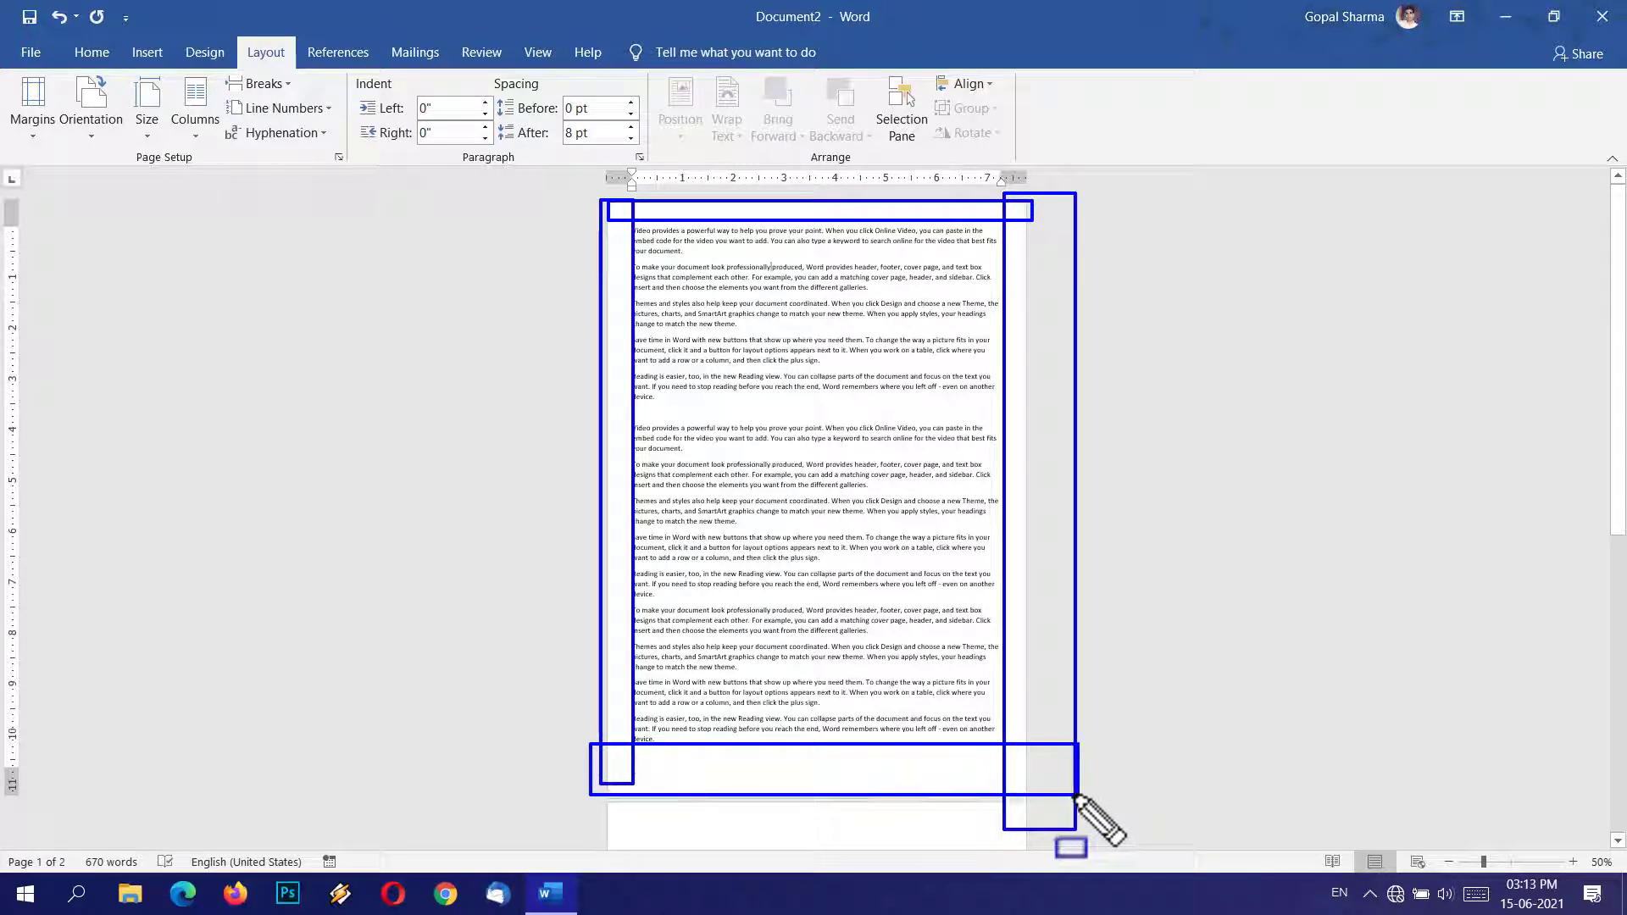
key("Escape")
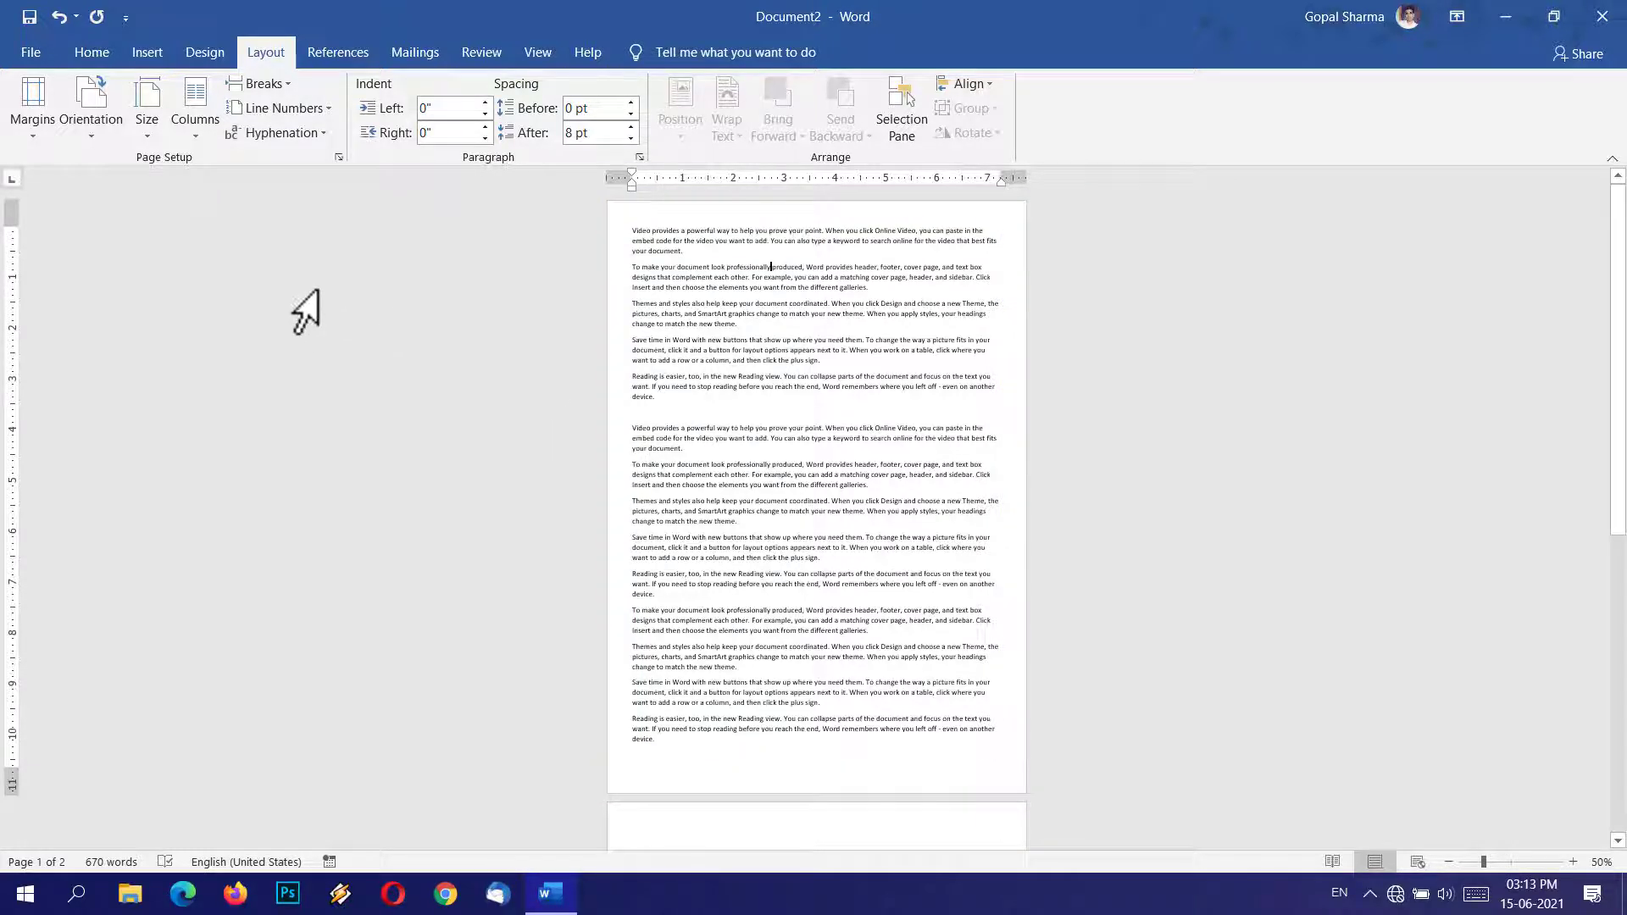
Step: Apply custom margins to the whole document: top 4", bottom 1", left 1" and right 1"
left_click(40, 135)
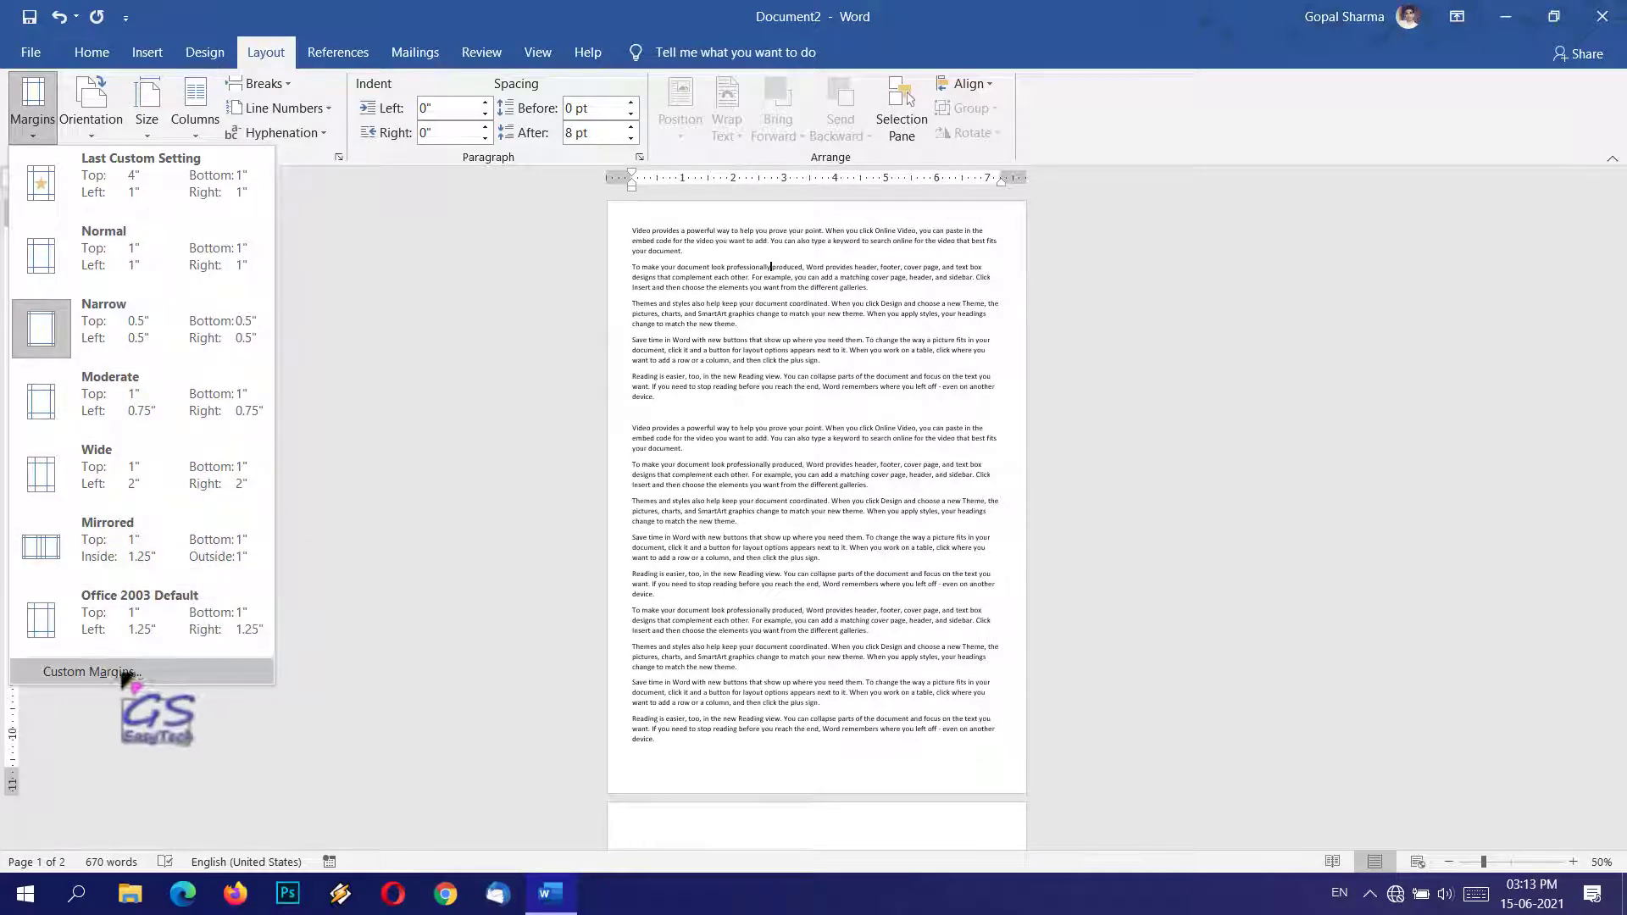
left_click(88, 672)
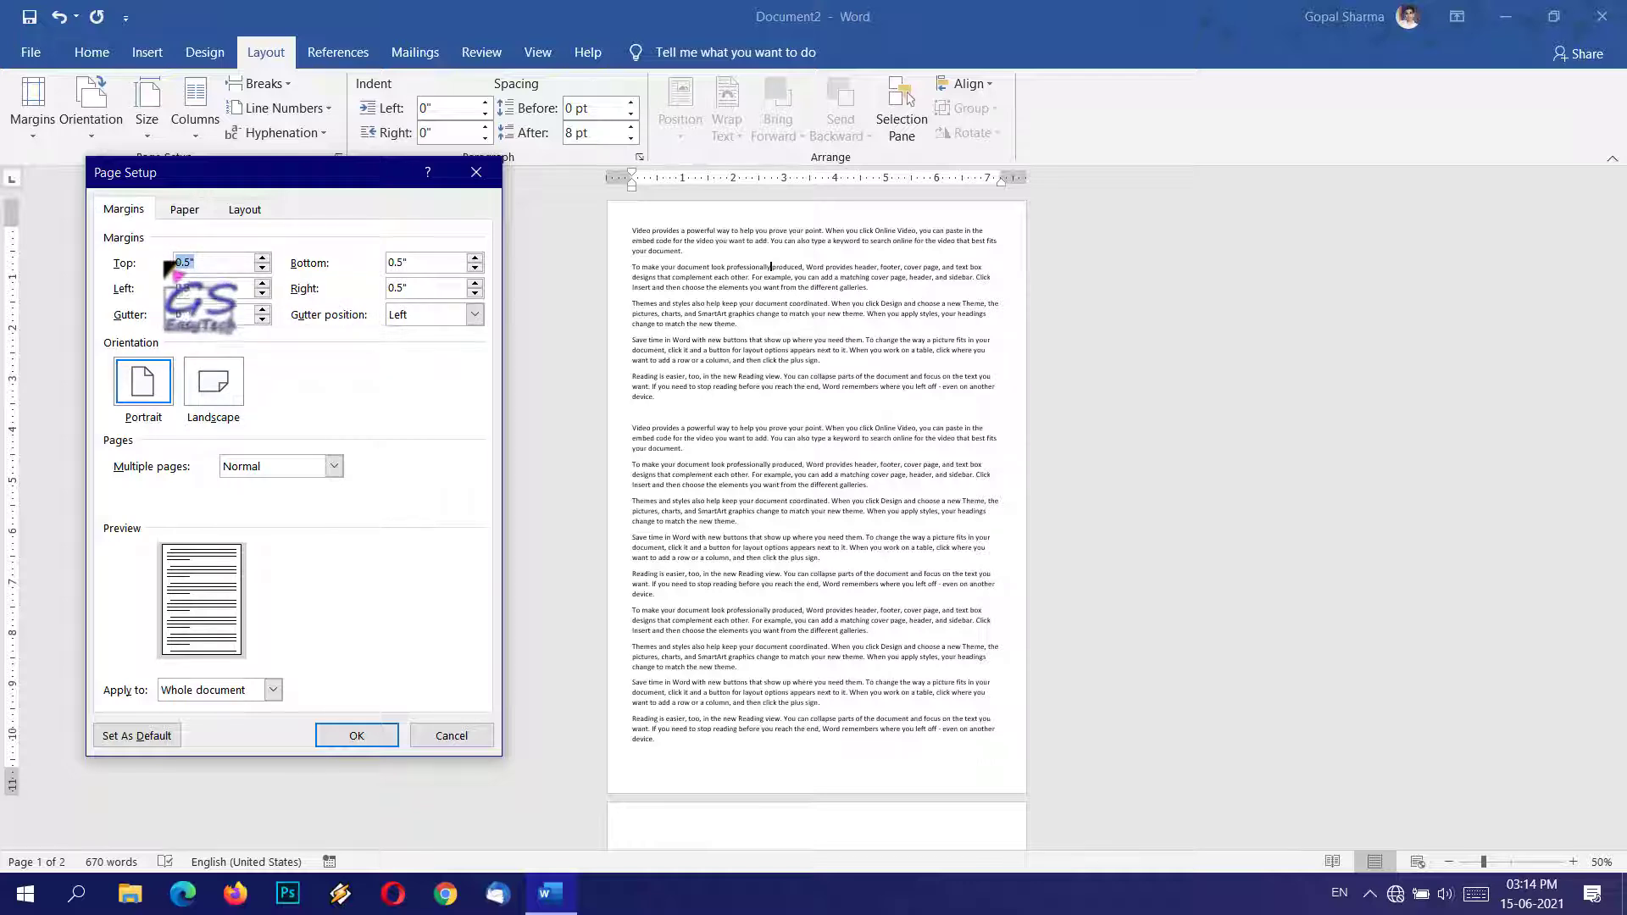
type("4")
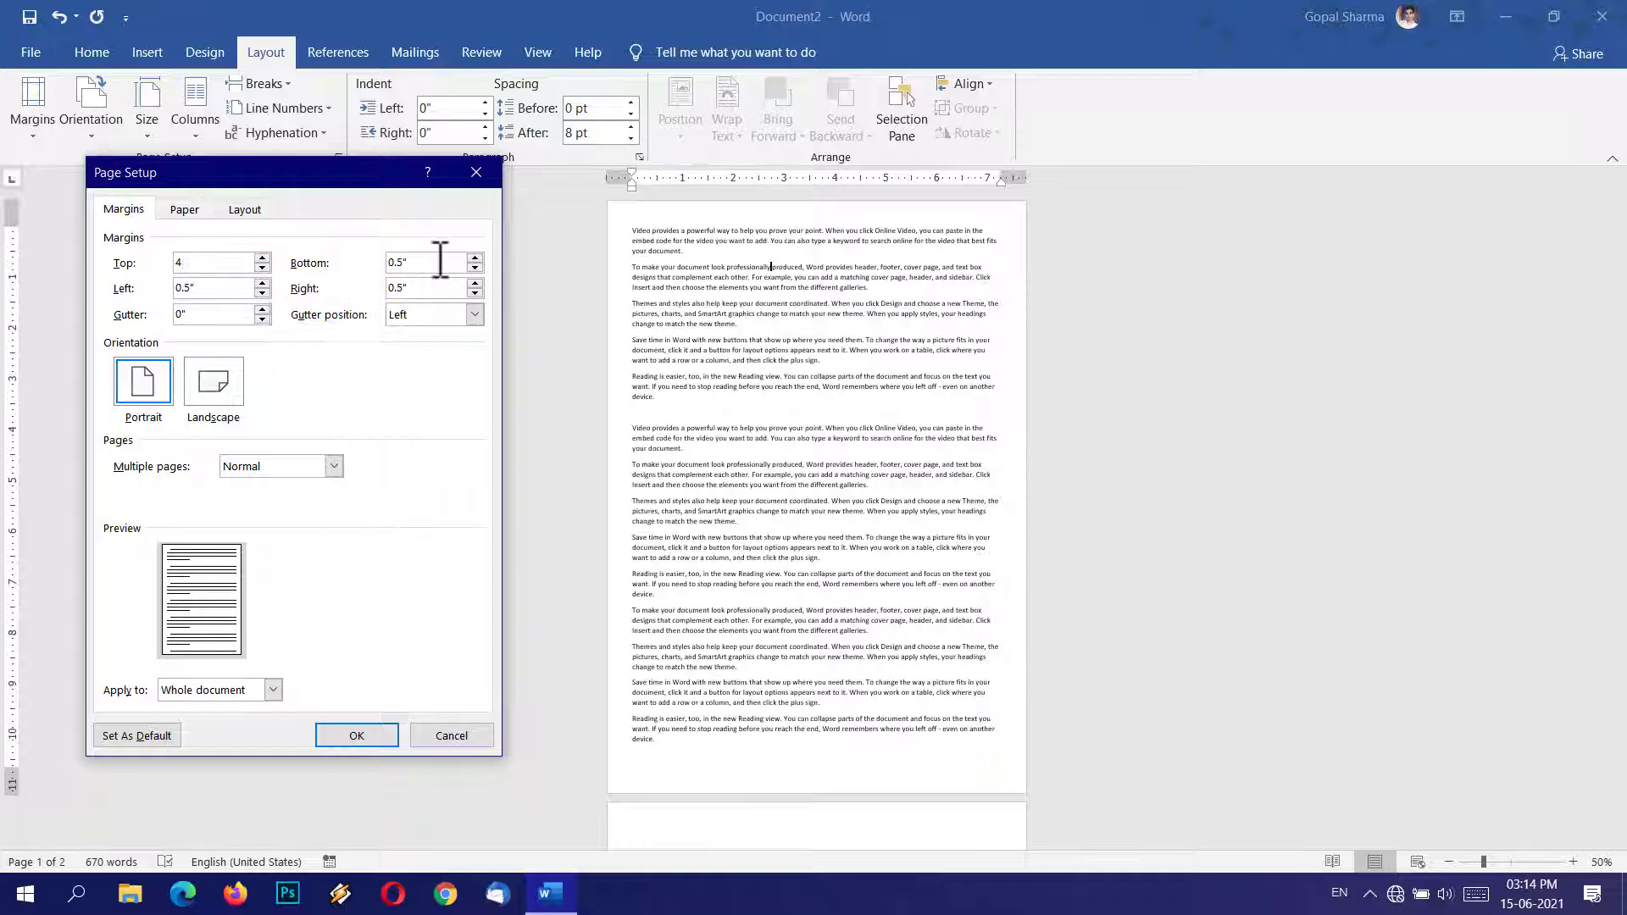
left_click(392, 258)
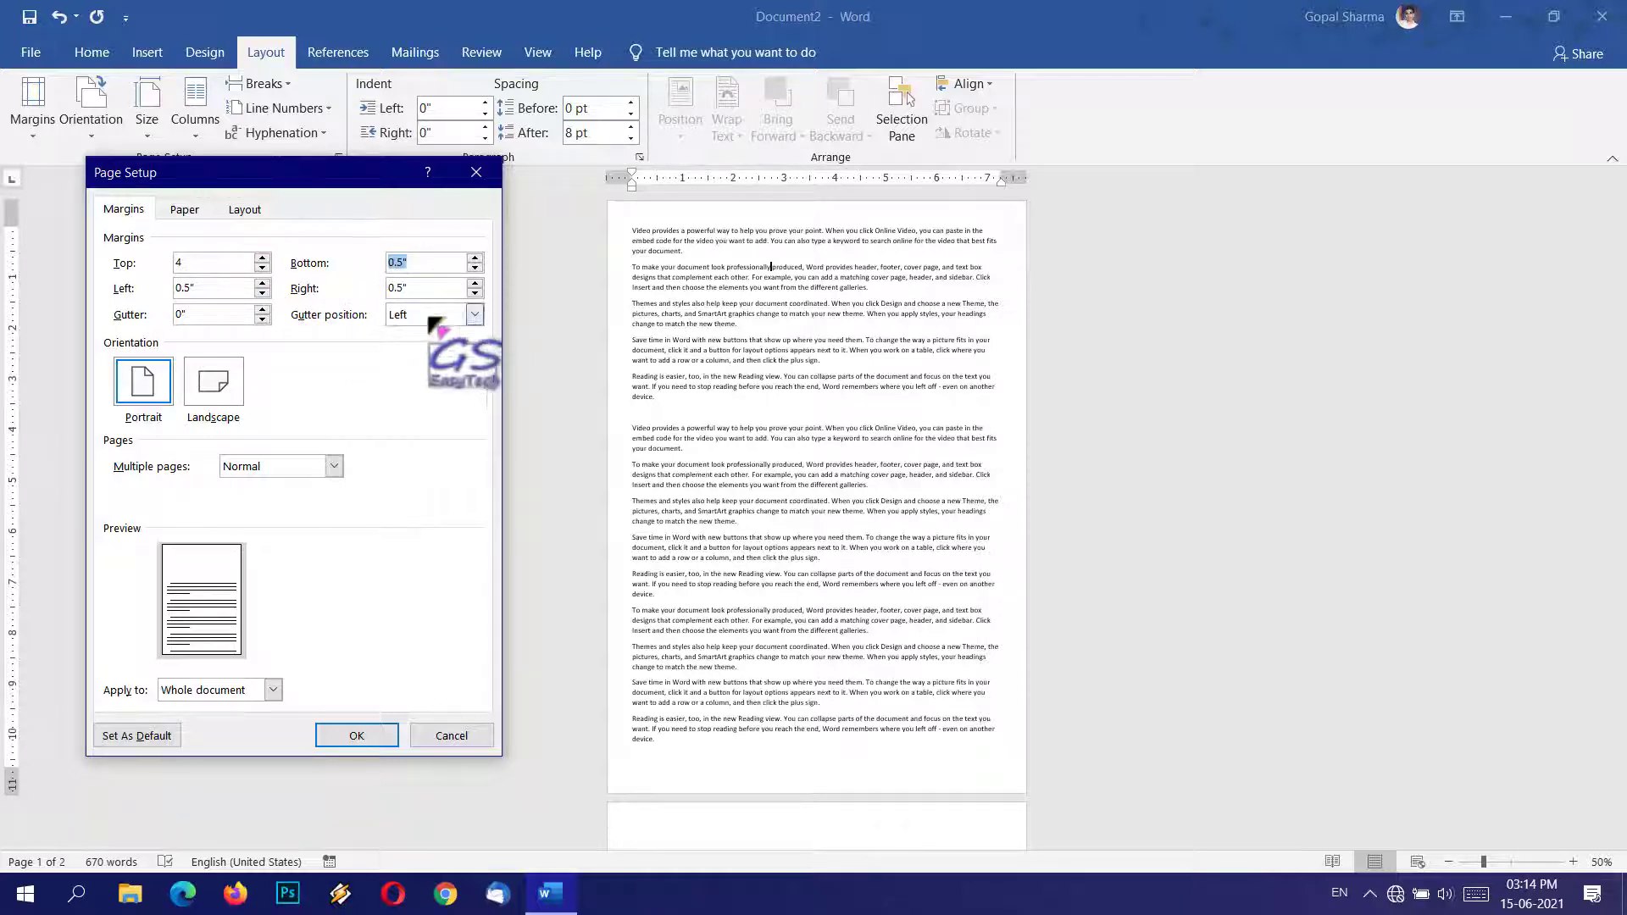
type("1")
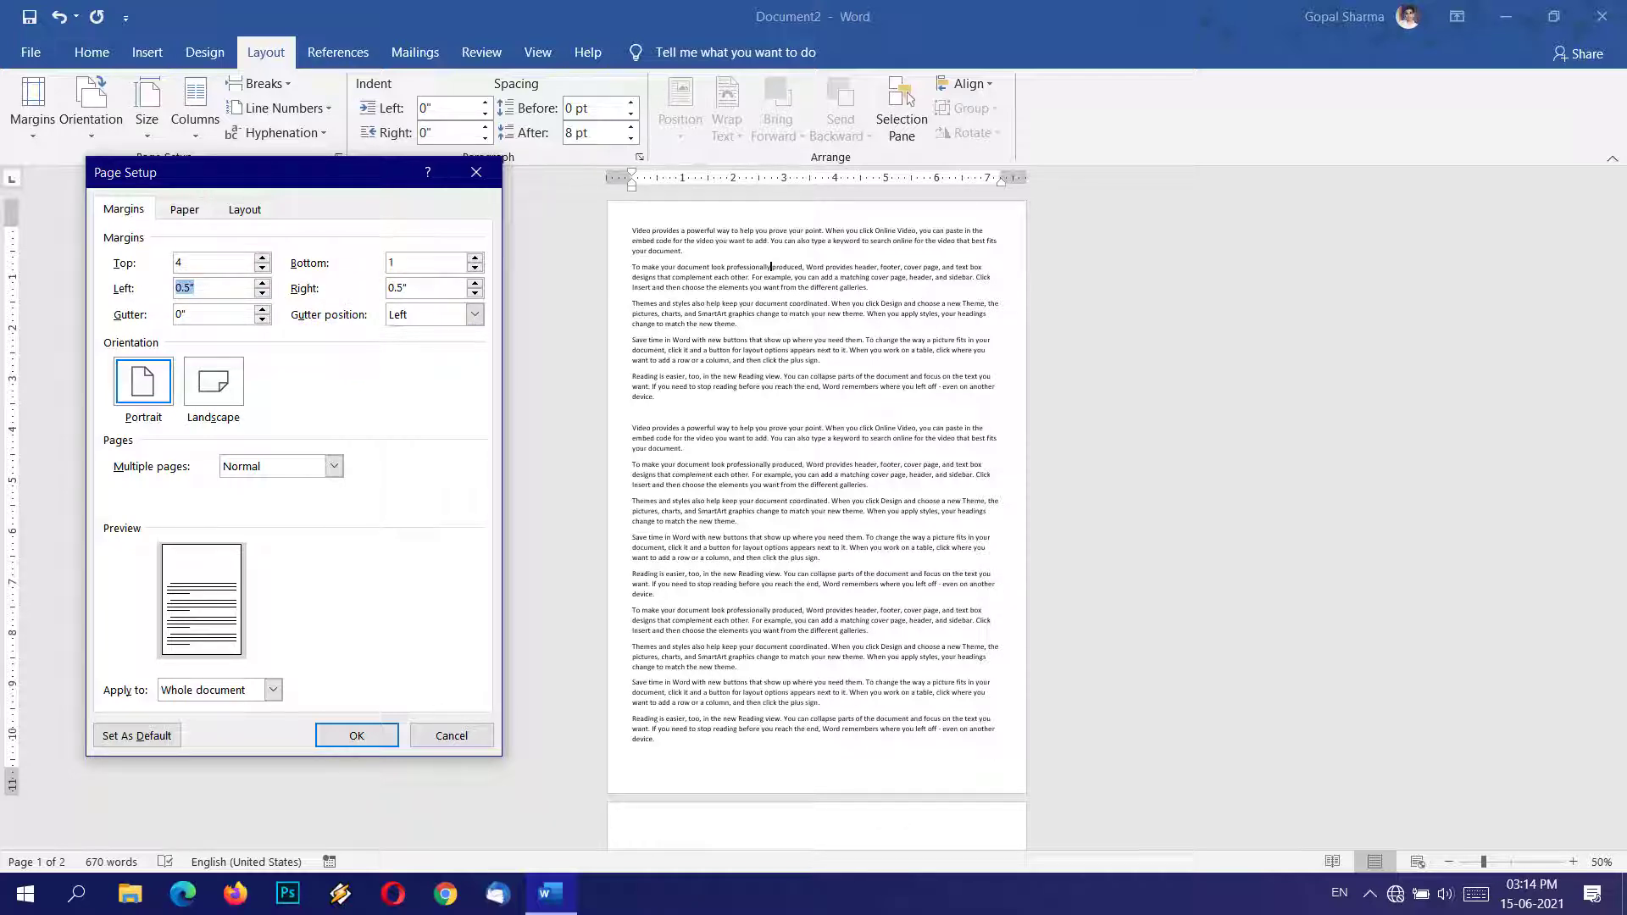
type("11")
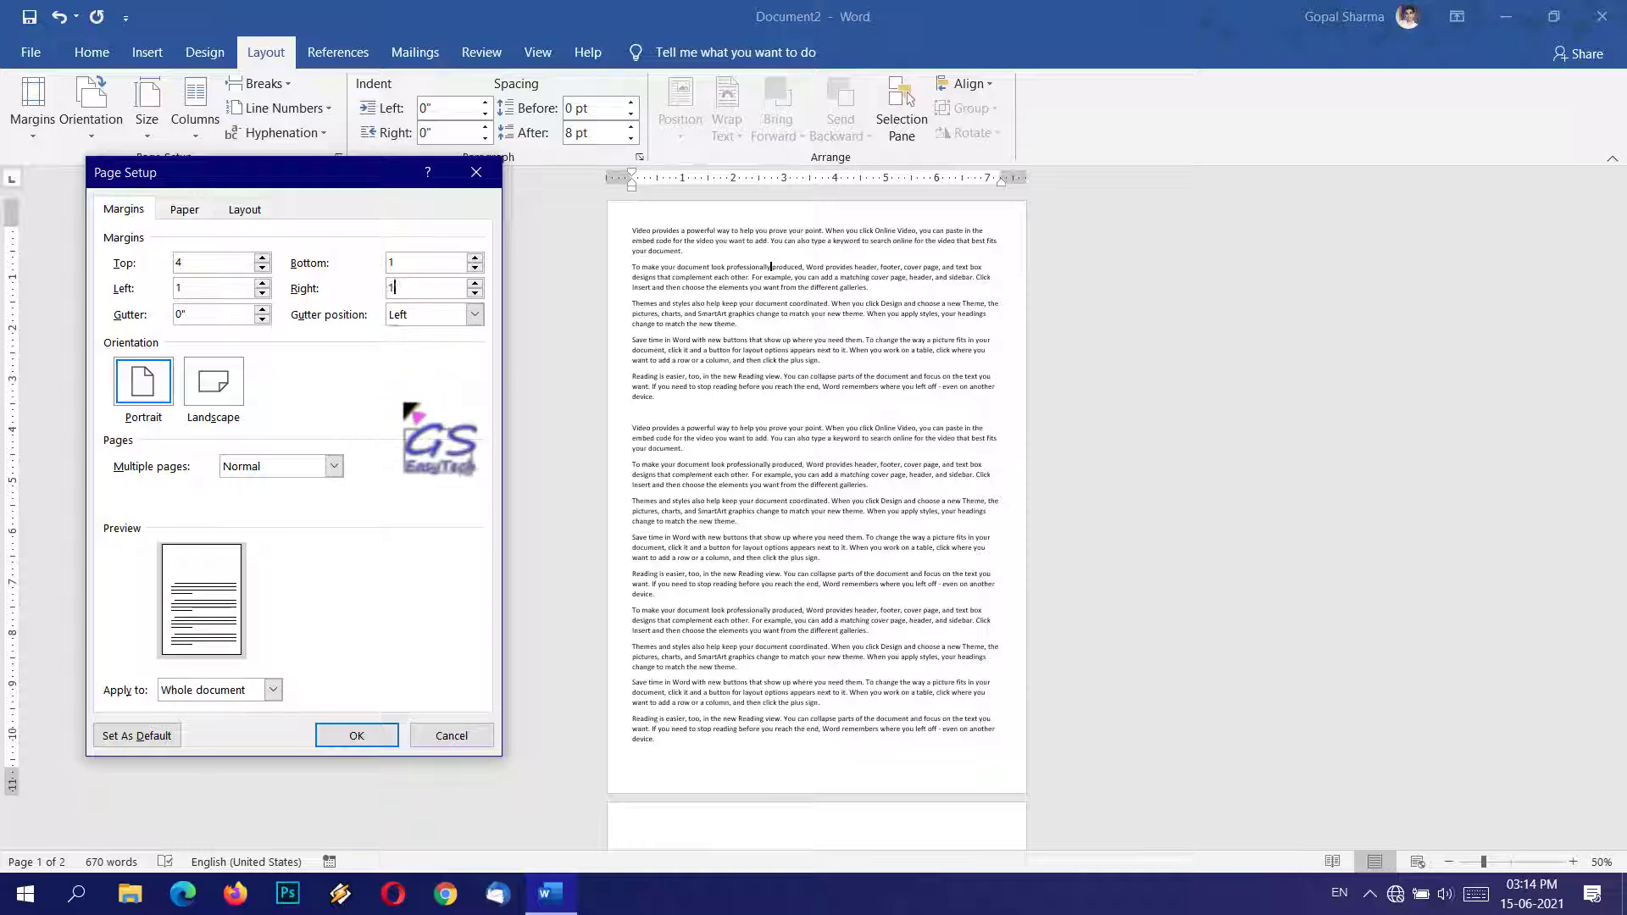
left_click(356, 735)
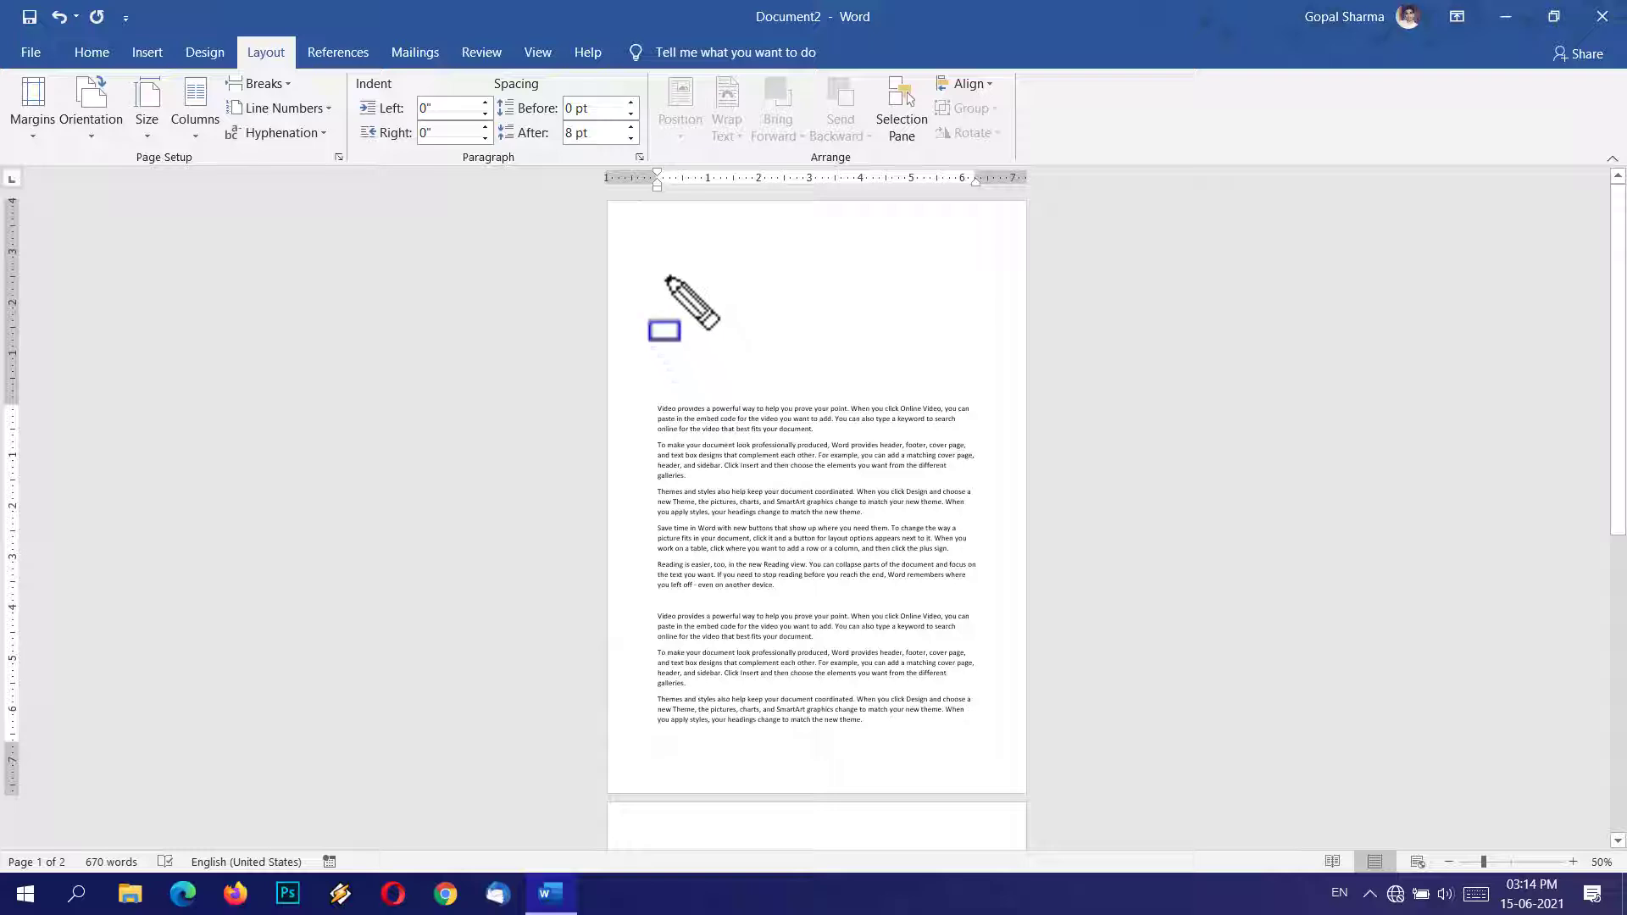
mouse_move(610, 204)
left_mouse_down()
mouse_move(712, 378)
mouse_move(1069, 379)
mouse_move(1066, 401)
left_mouse_up()
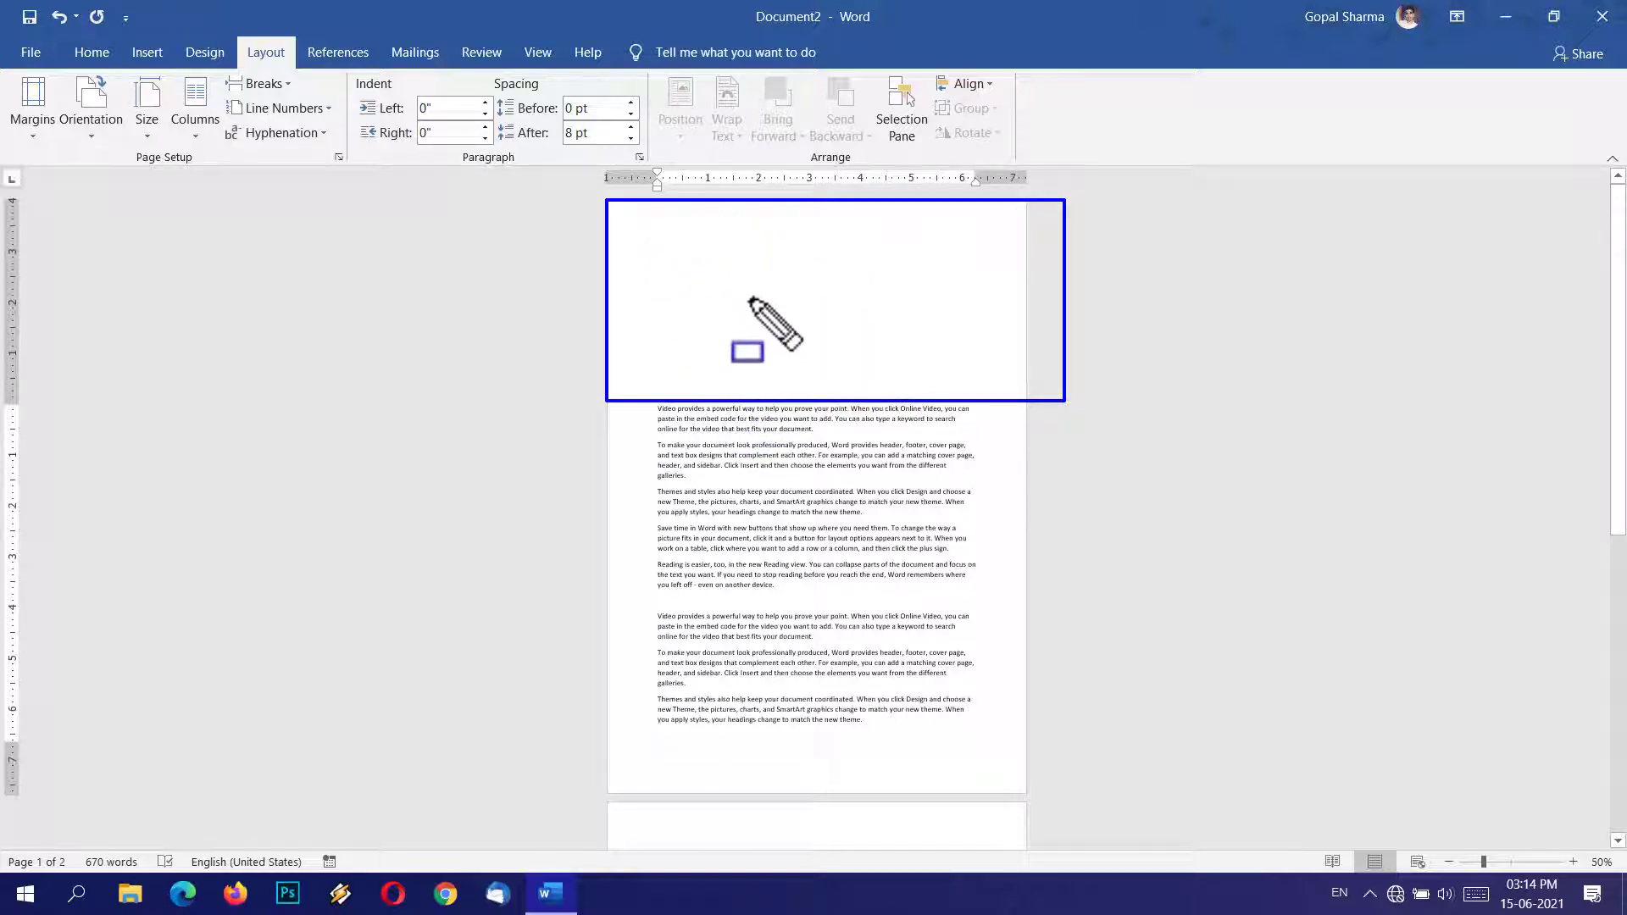
left_click_drag(651, 399, 651, 450)
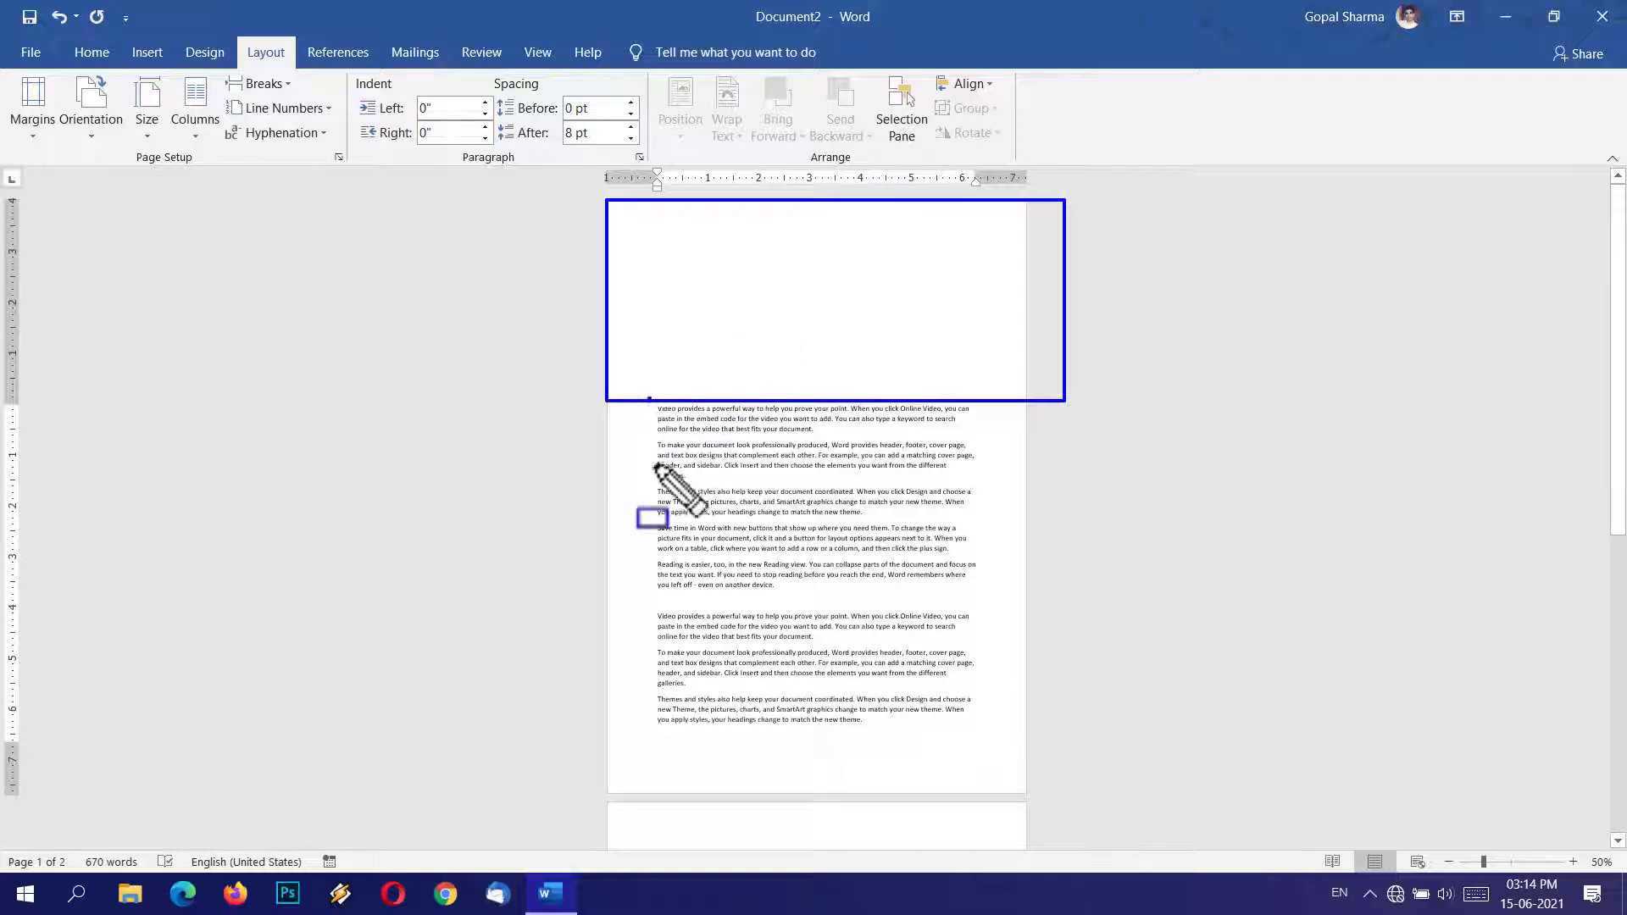
left_click_drag(861, 742, 988, 739)
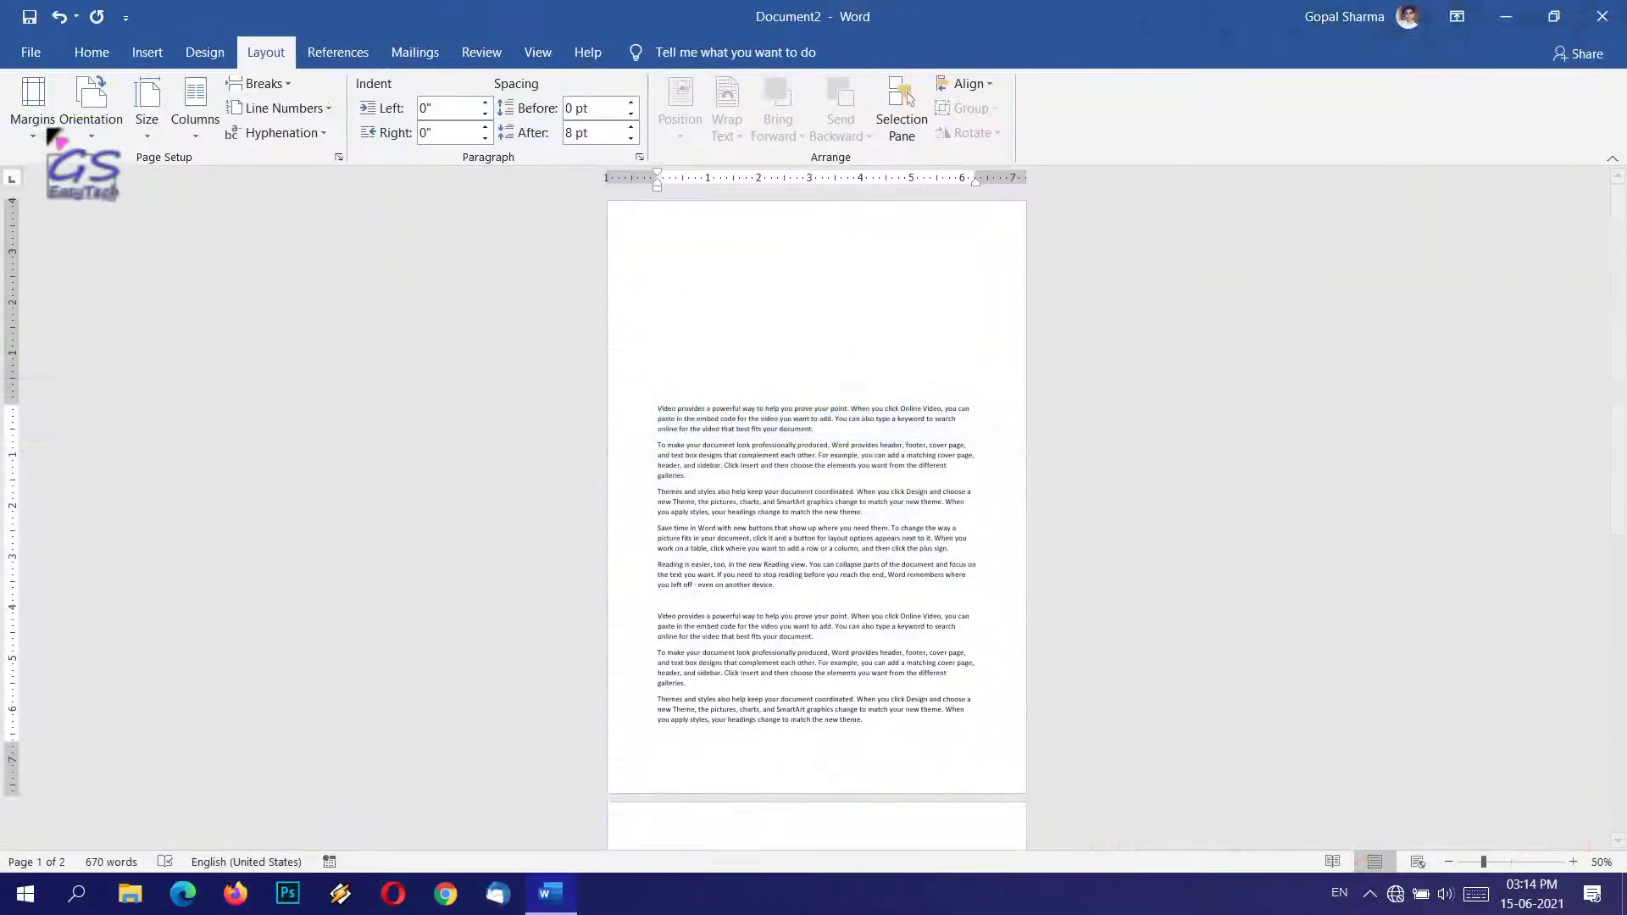
Step: Examine the gutter width and gutter position options in the custom margin settings without applying any change
left_click(43, 123)
left_click(140, 674)
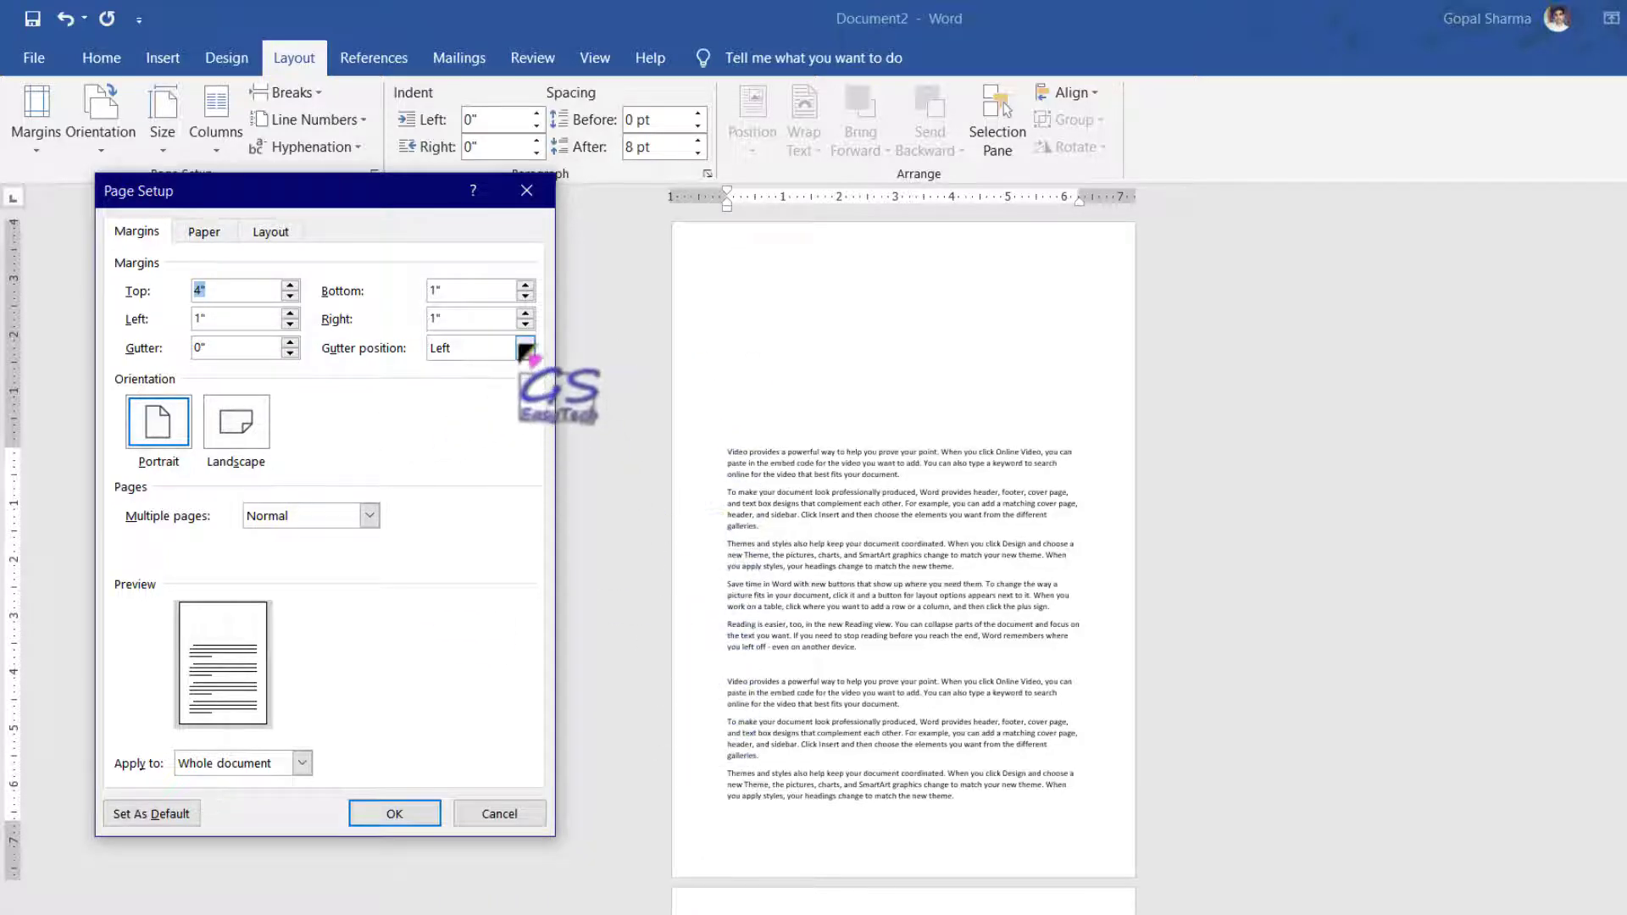
left_click(525, 347)
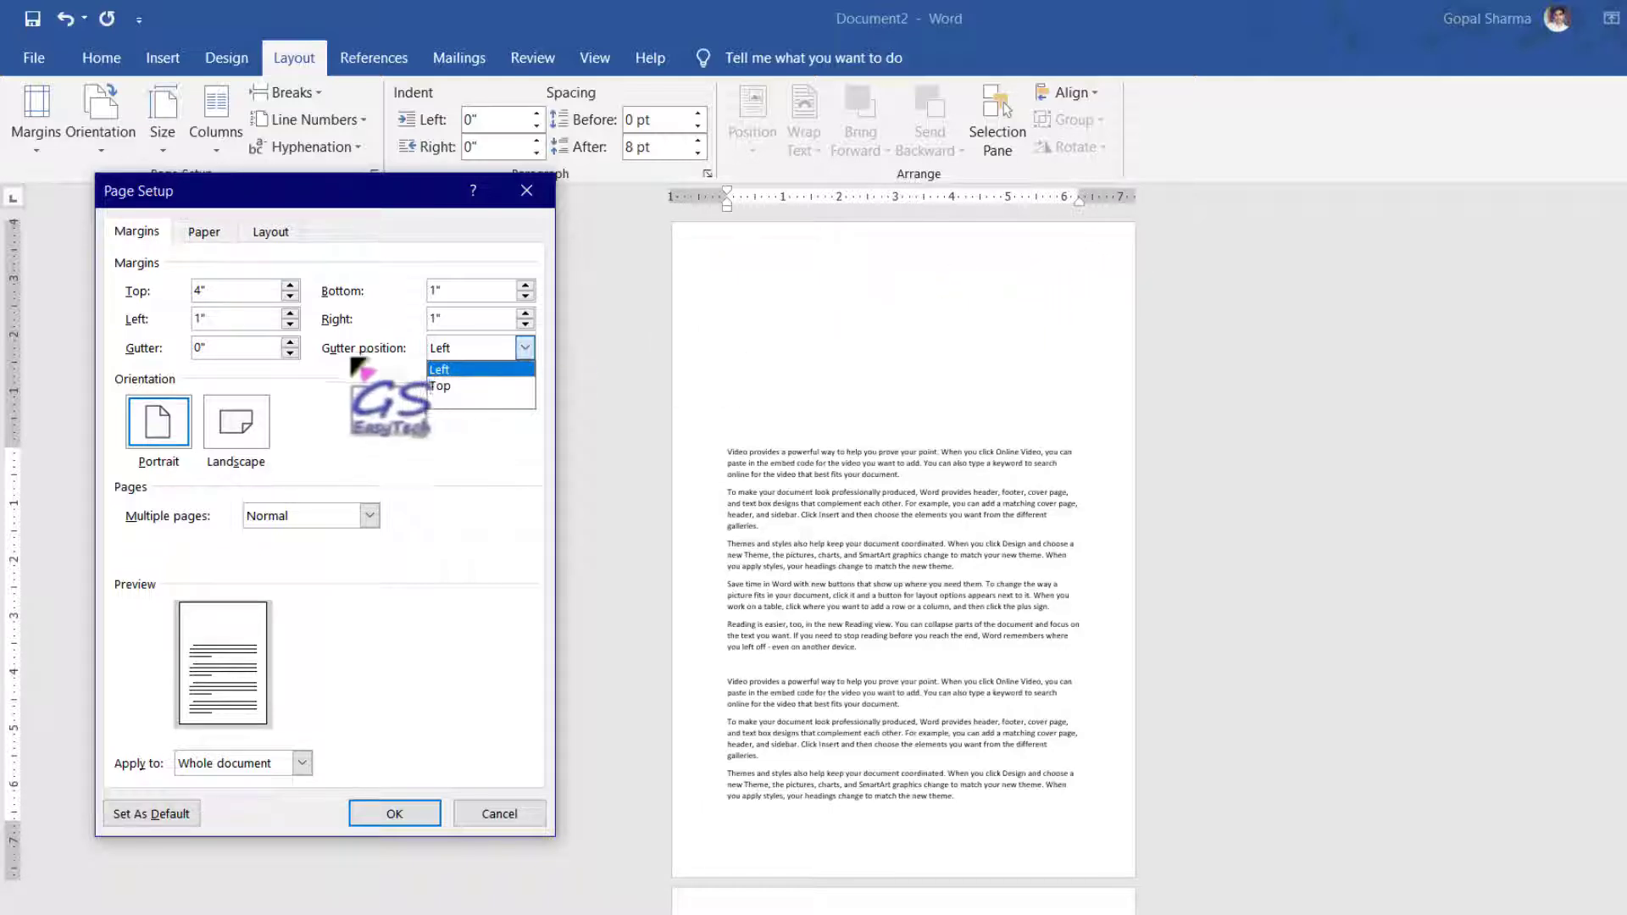
left_click(250, 347)
left_click(250, 347)
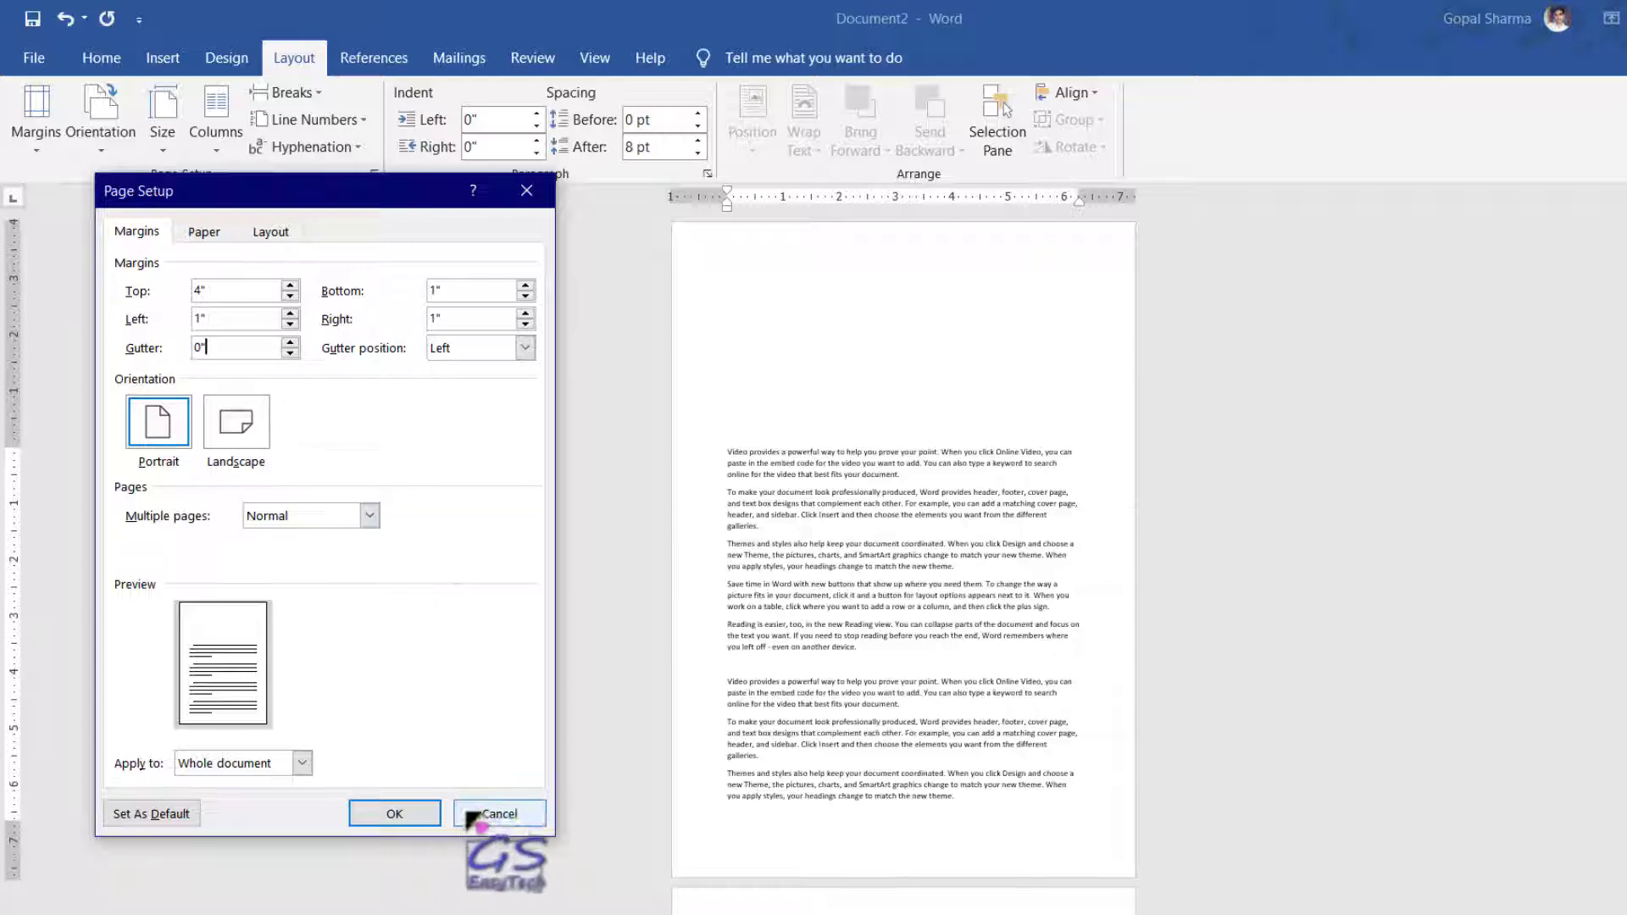
left_click(500, 815)
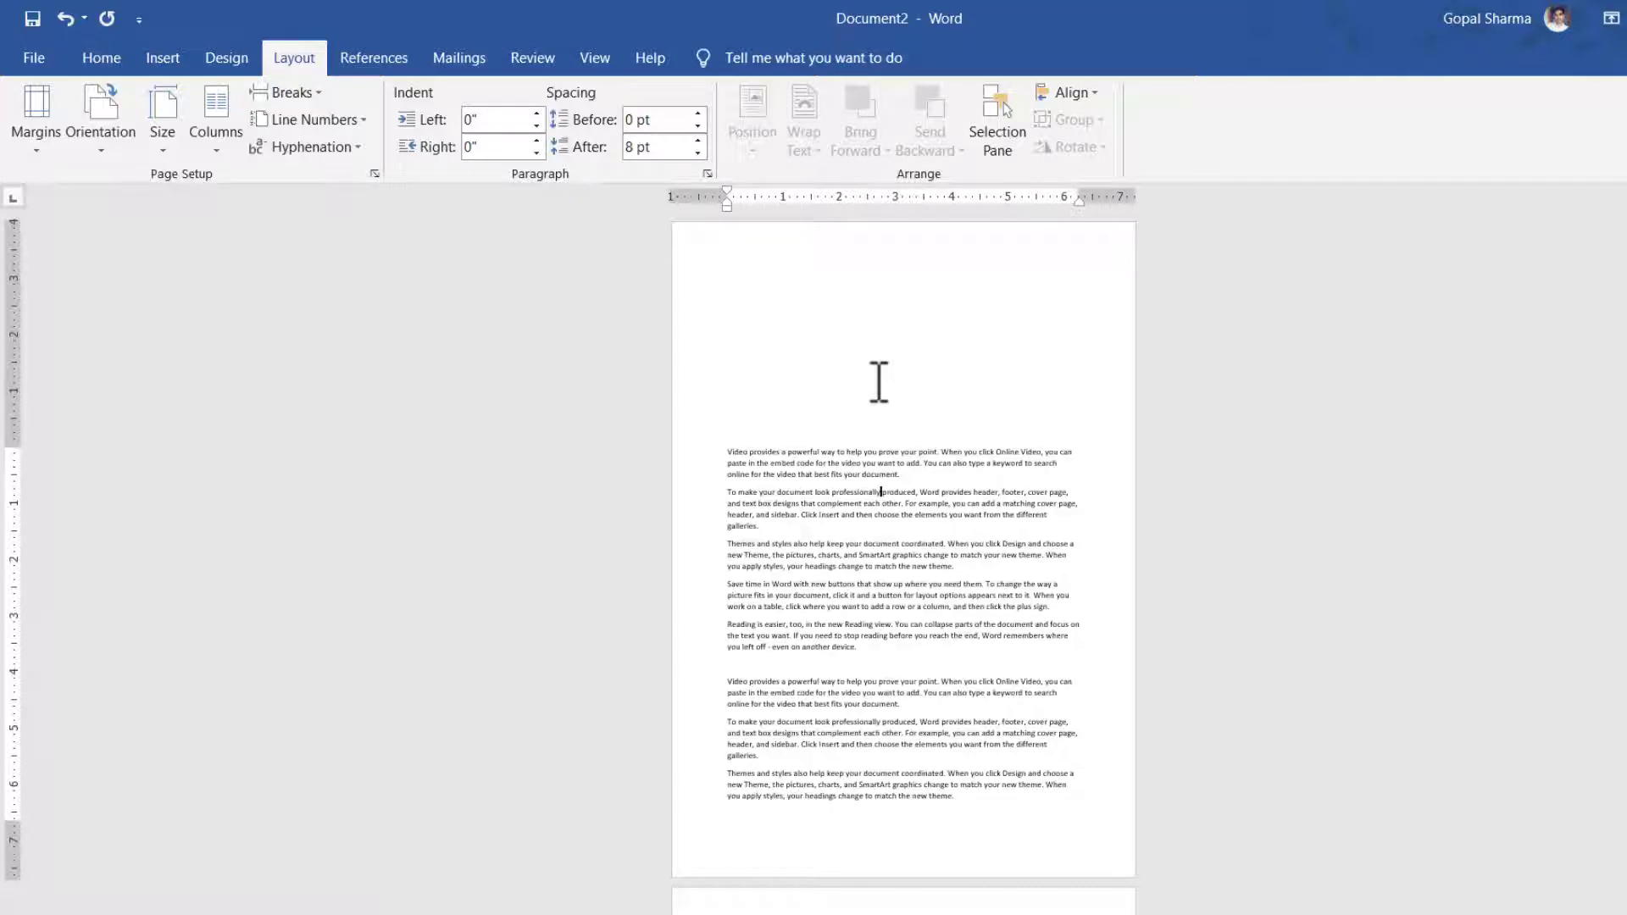
mouse_move(668, 222)
left_mouse_down()
mouse_move(813, 723)
mouse_move(871, 825)
mouse_move(1131, 883)
left_mouse_up()
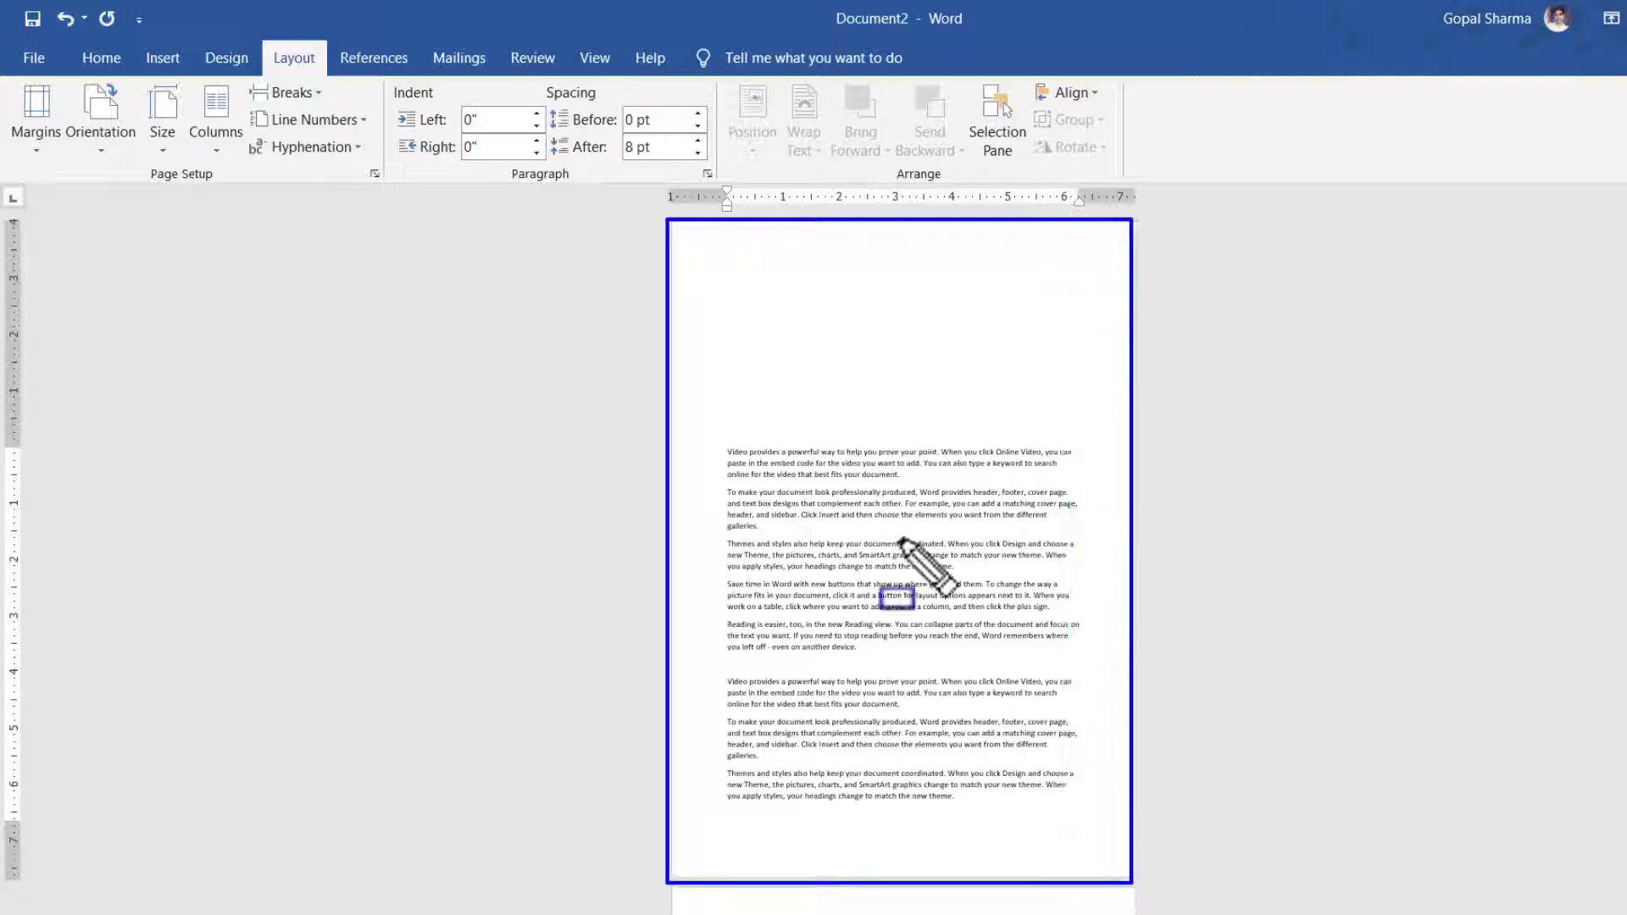
left_click_drag(677, 235, 1069, 235)
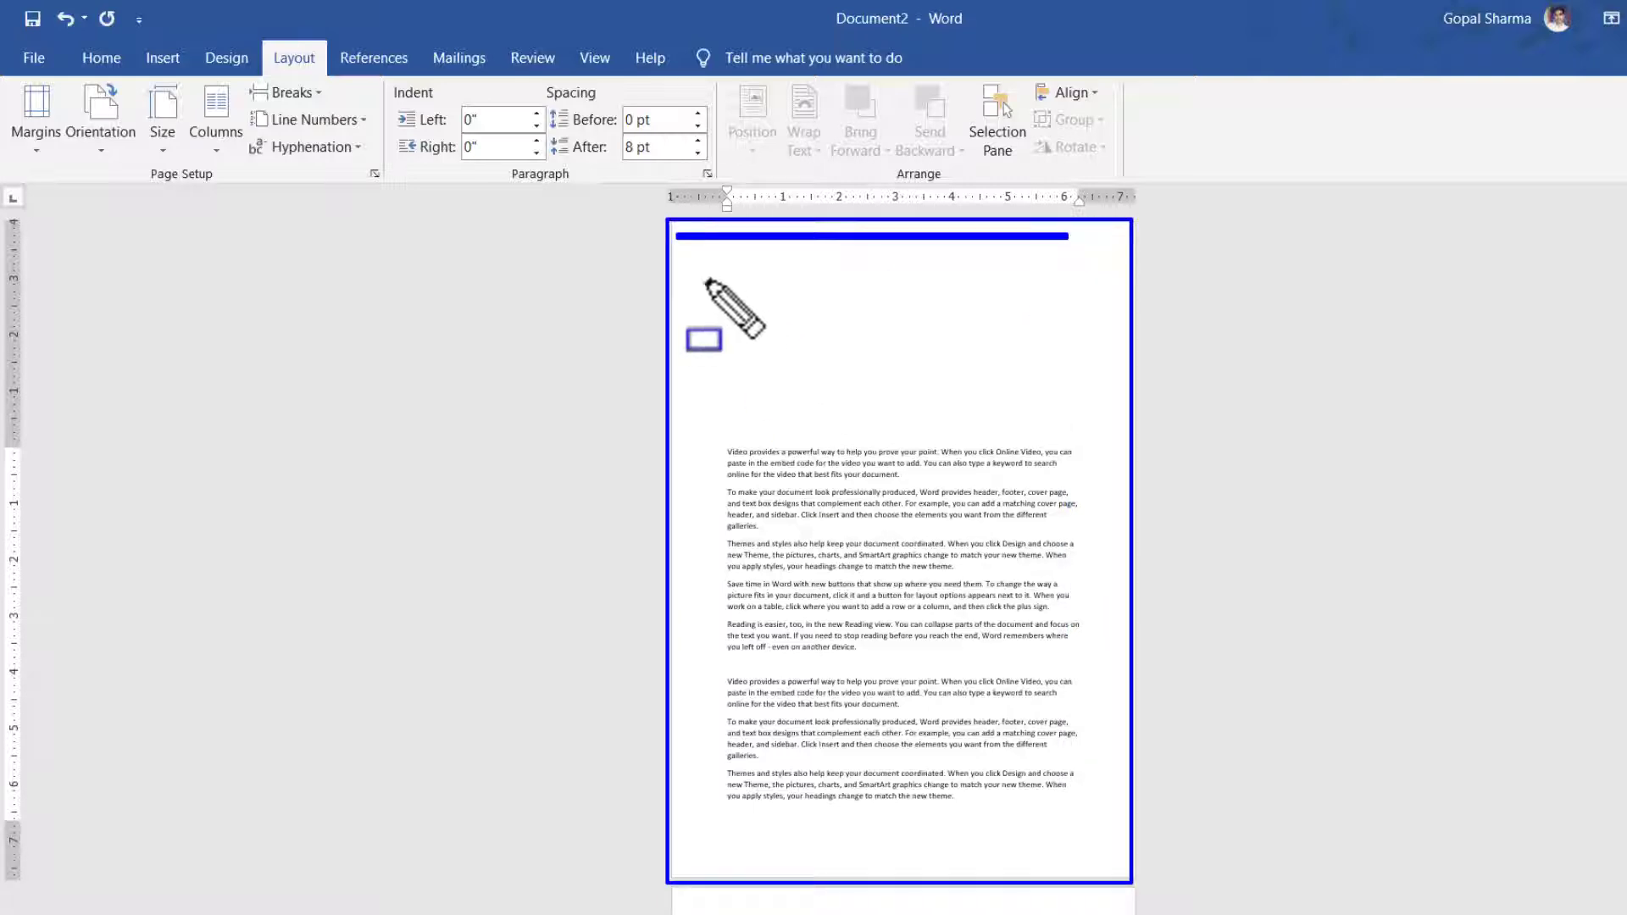
left_click_drag(688, 246, 687, 863)
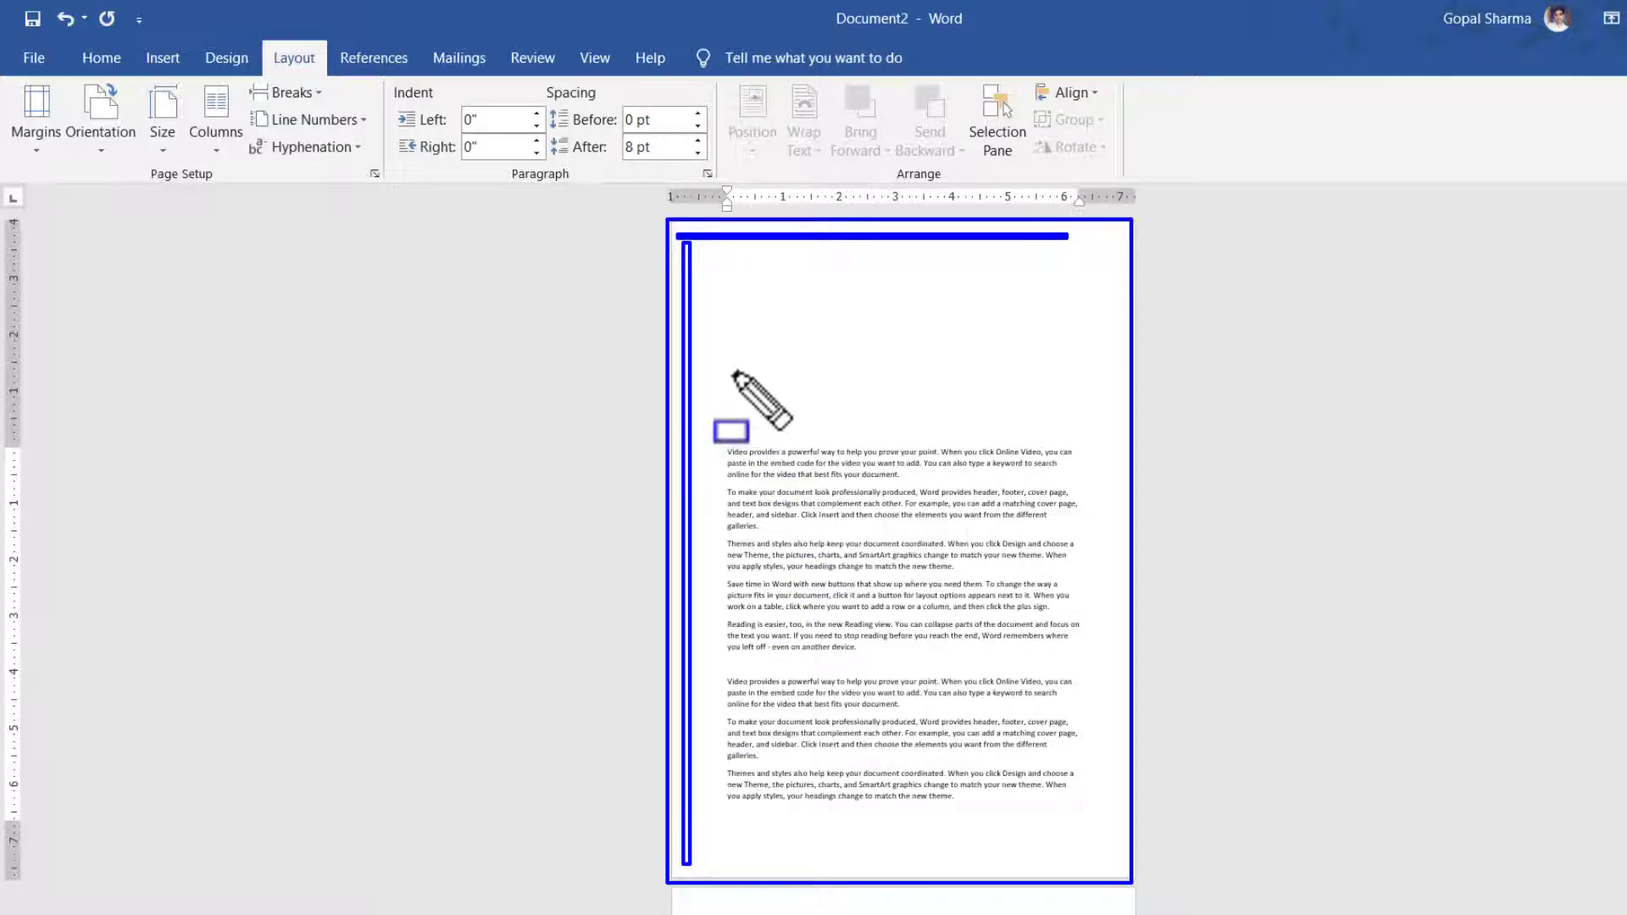
mouse_move(730, 369)
left_mouse_down()
mouse_move(1199, 365)
mouse_move(1395, 326)
left_mouse_up()
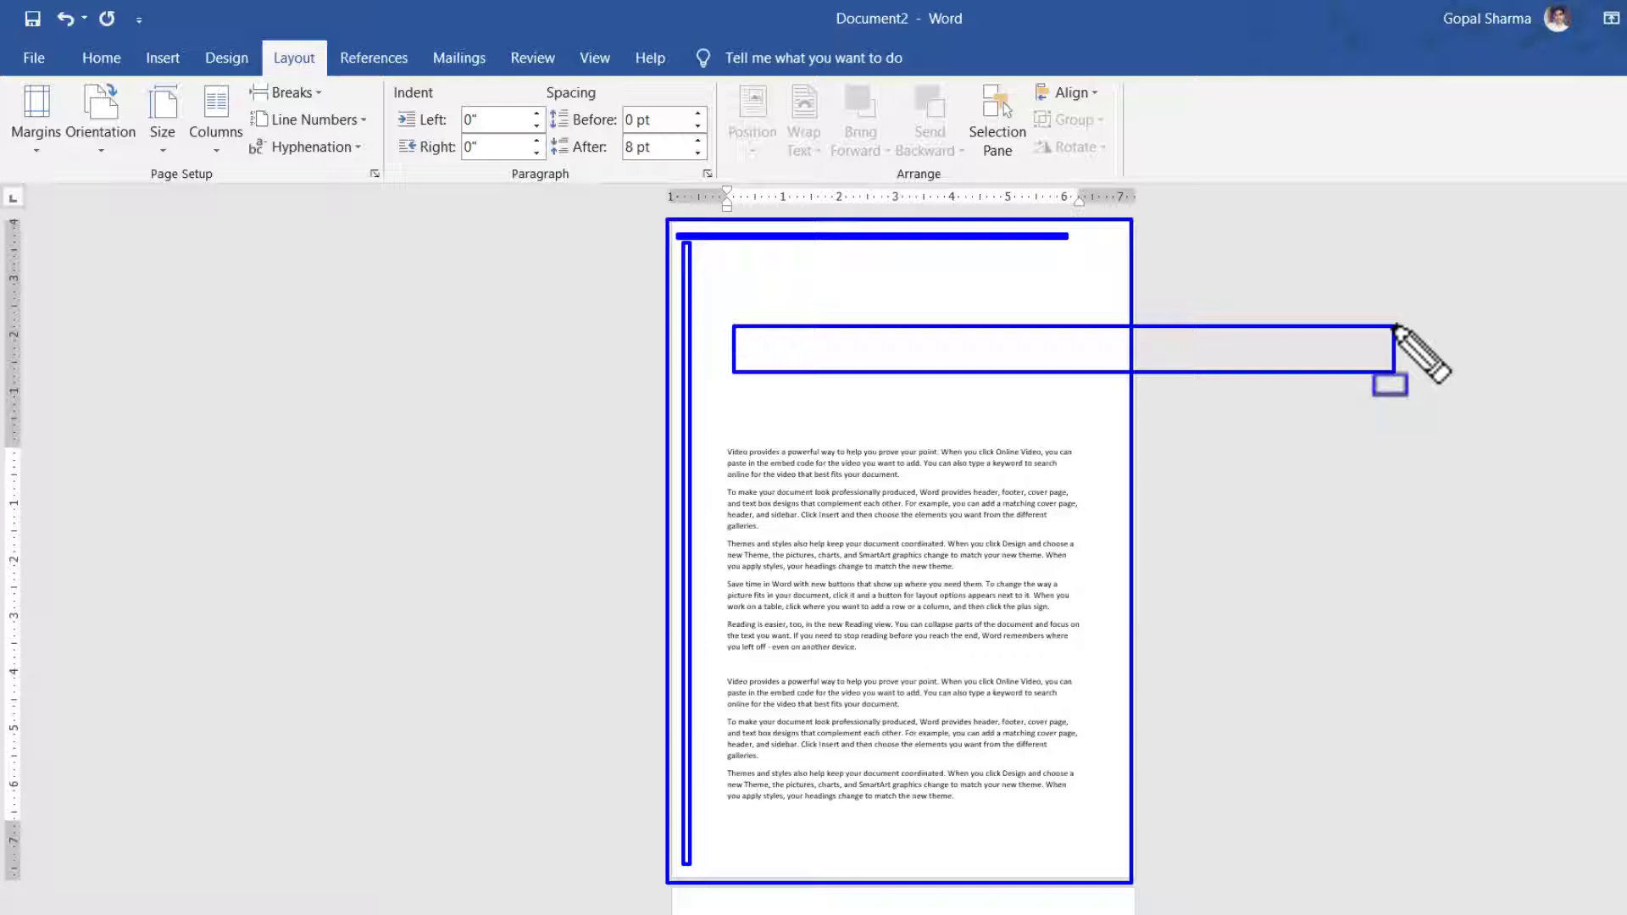
left_click(955, 349)
left_click_drag(971, 636, 970, 637)
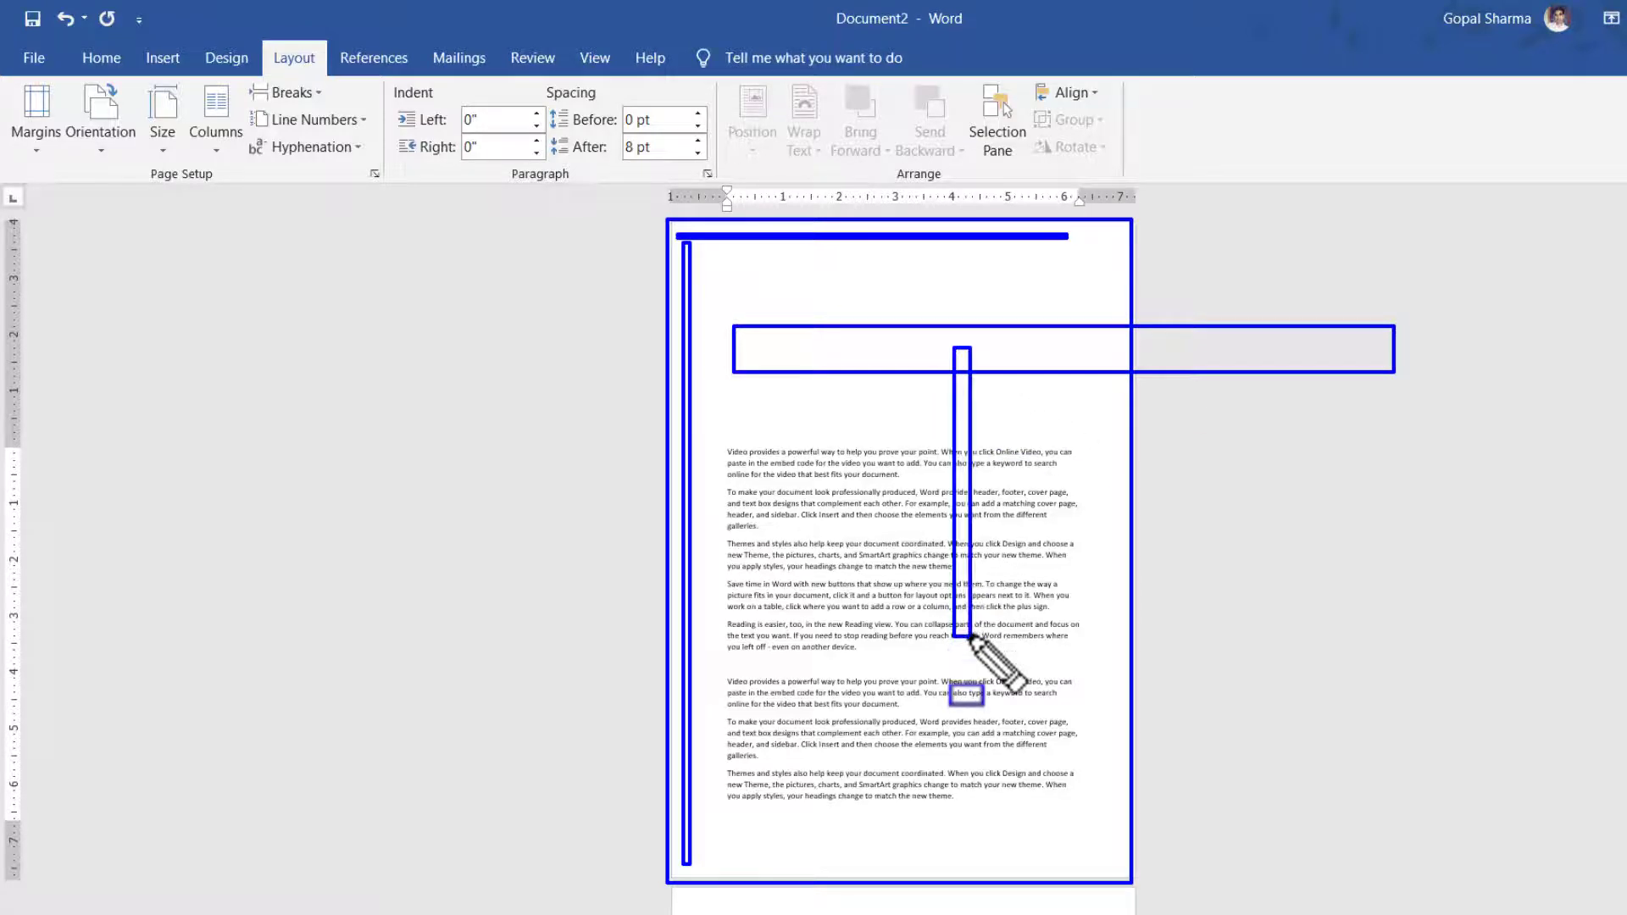
key("Escape")
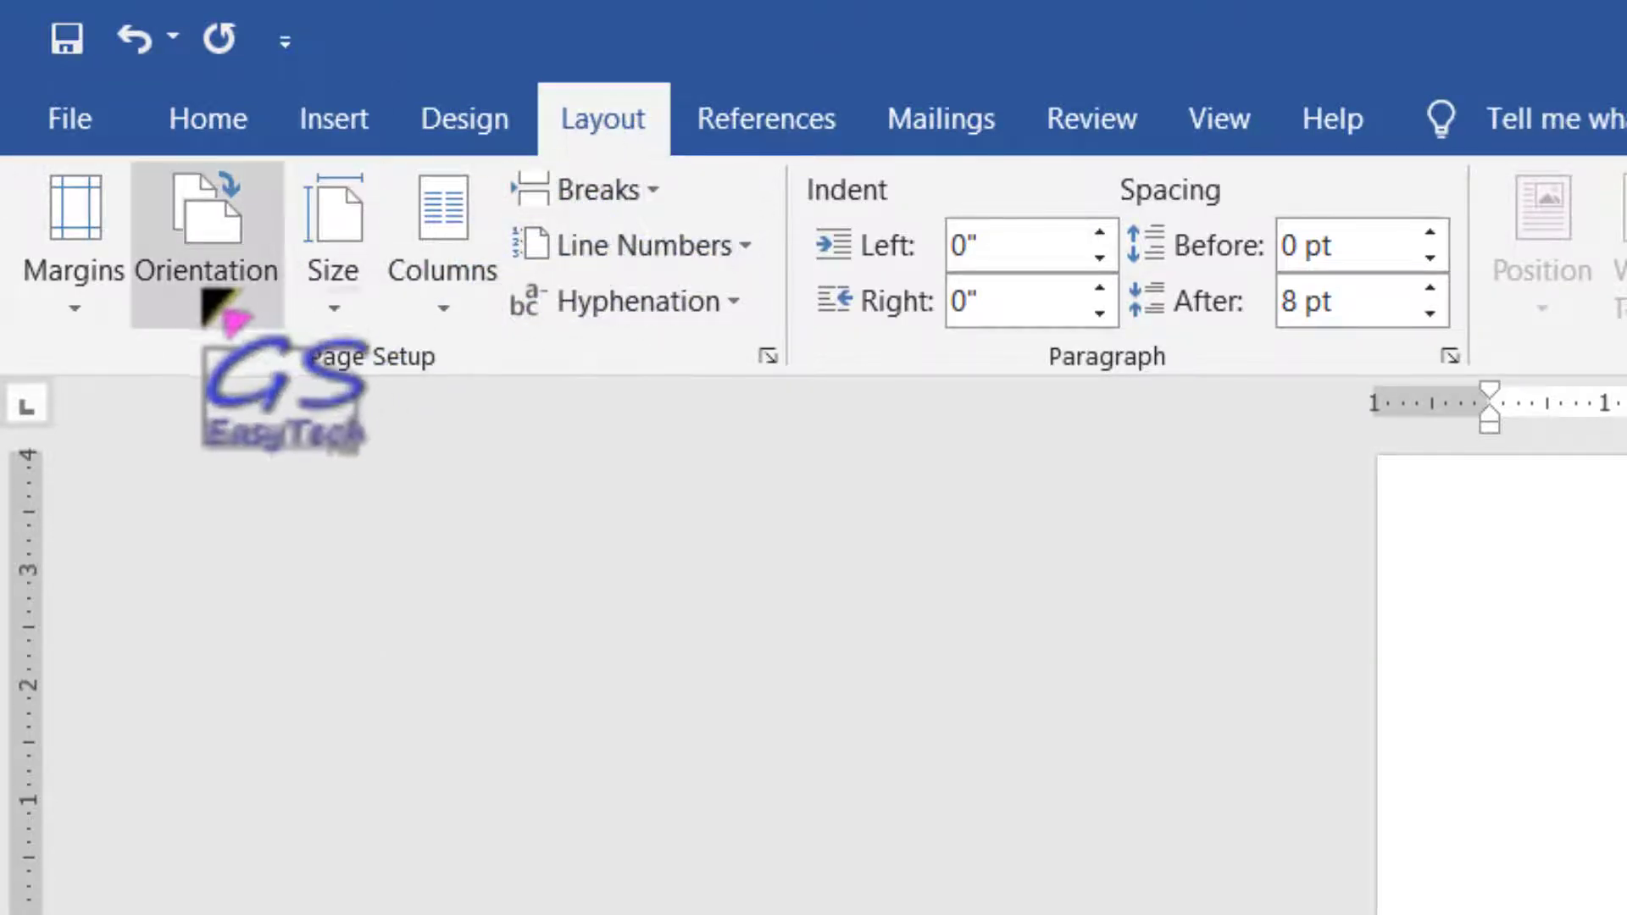
Step: Change the page orientation of the document to Landscape
left_click(201, 301)
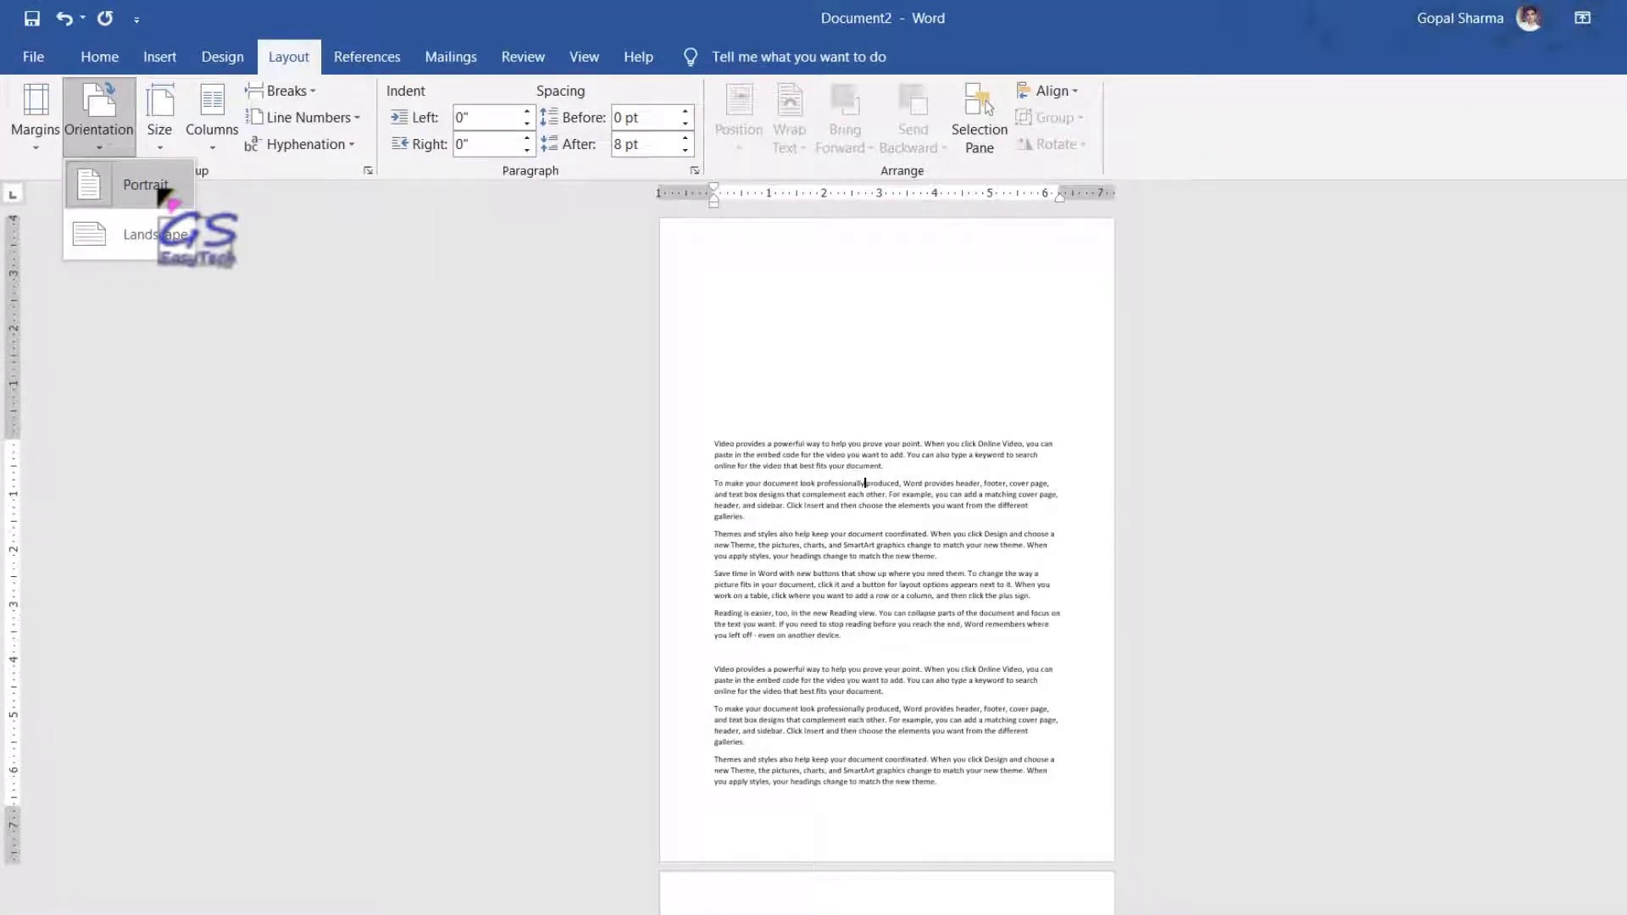
left_click(158, 240)
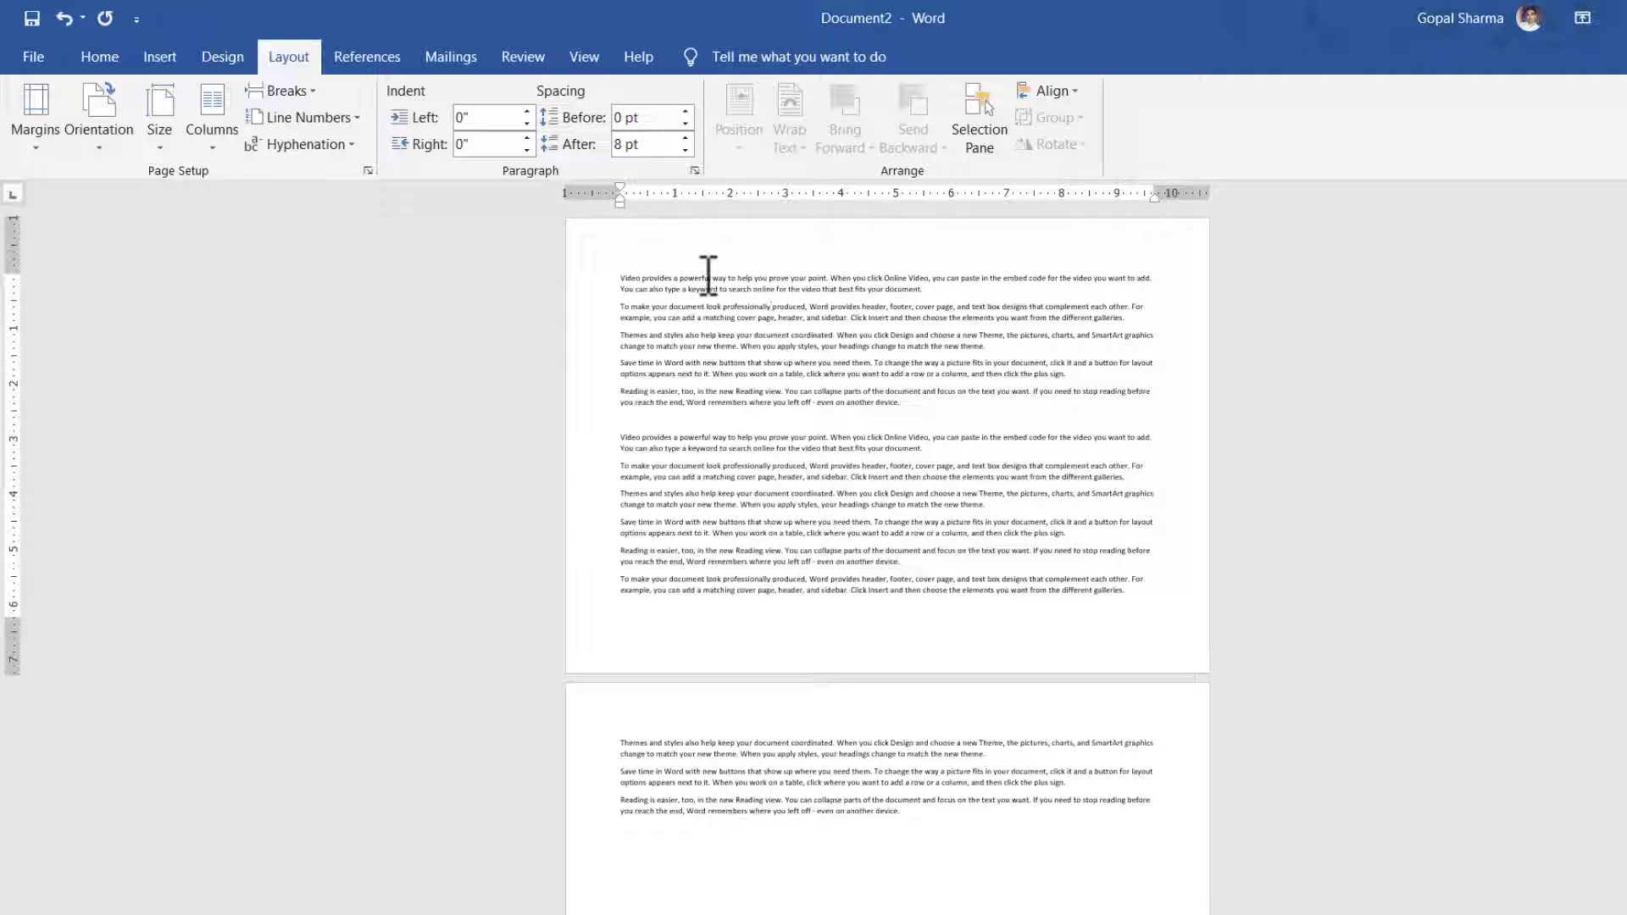
mouse_move(594, 233)
left_mouse_down()
mouse_move(763, 440)
mouse_move(1203, 599)
mouse_move(1169, 587)
left_mouse_up()
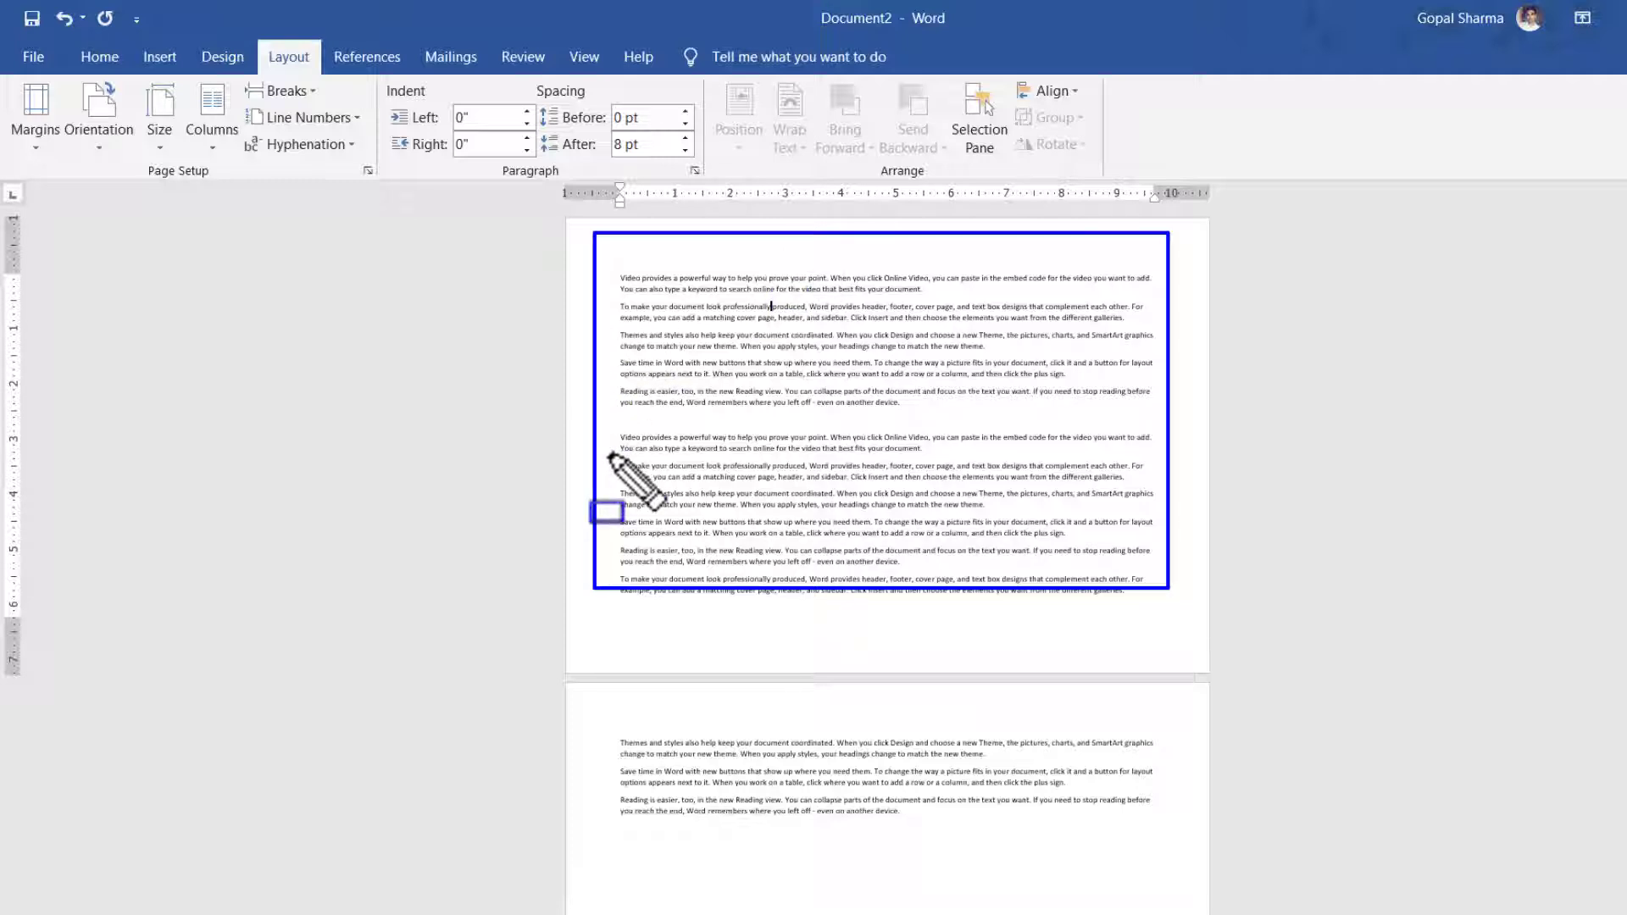
left_click(625, 260)
left_click_drag(988, 872, 1154, 868)
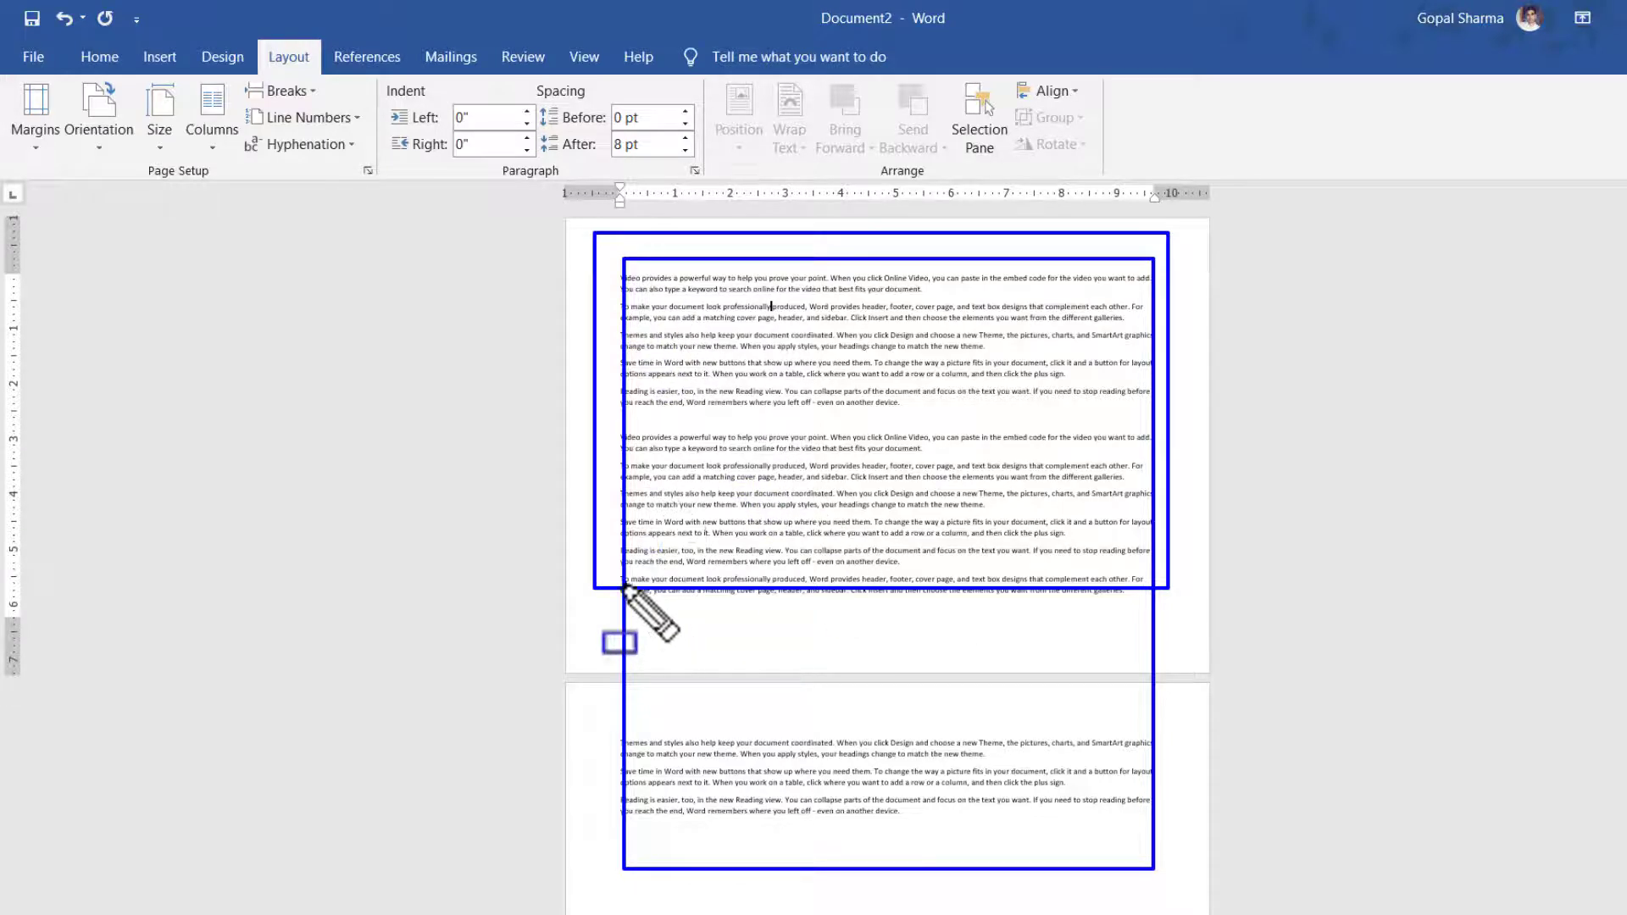
left_click_drag(621, 582, 1212, 891)
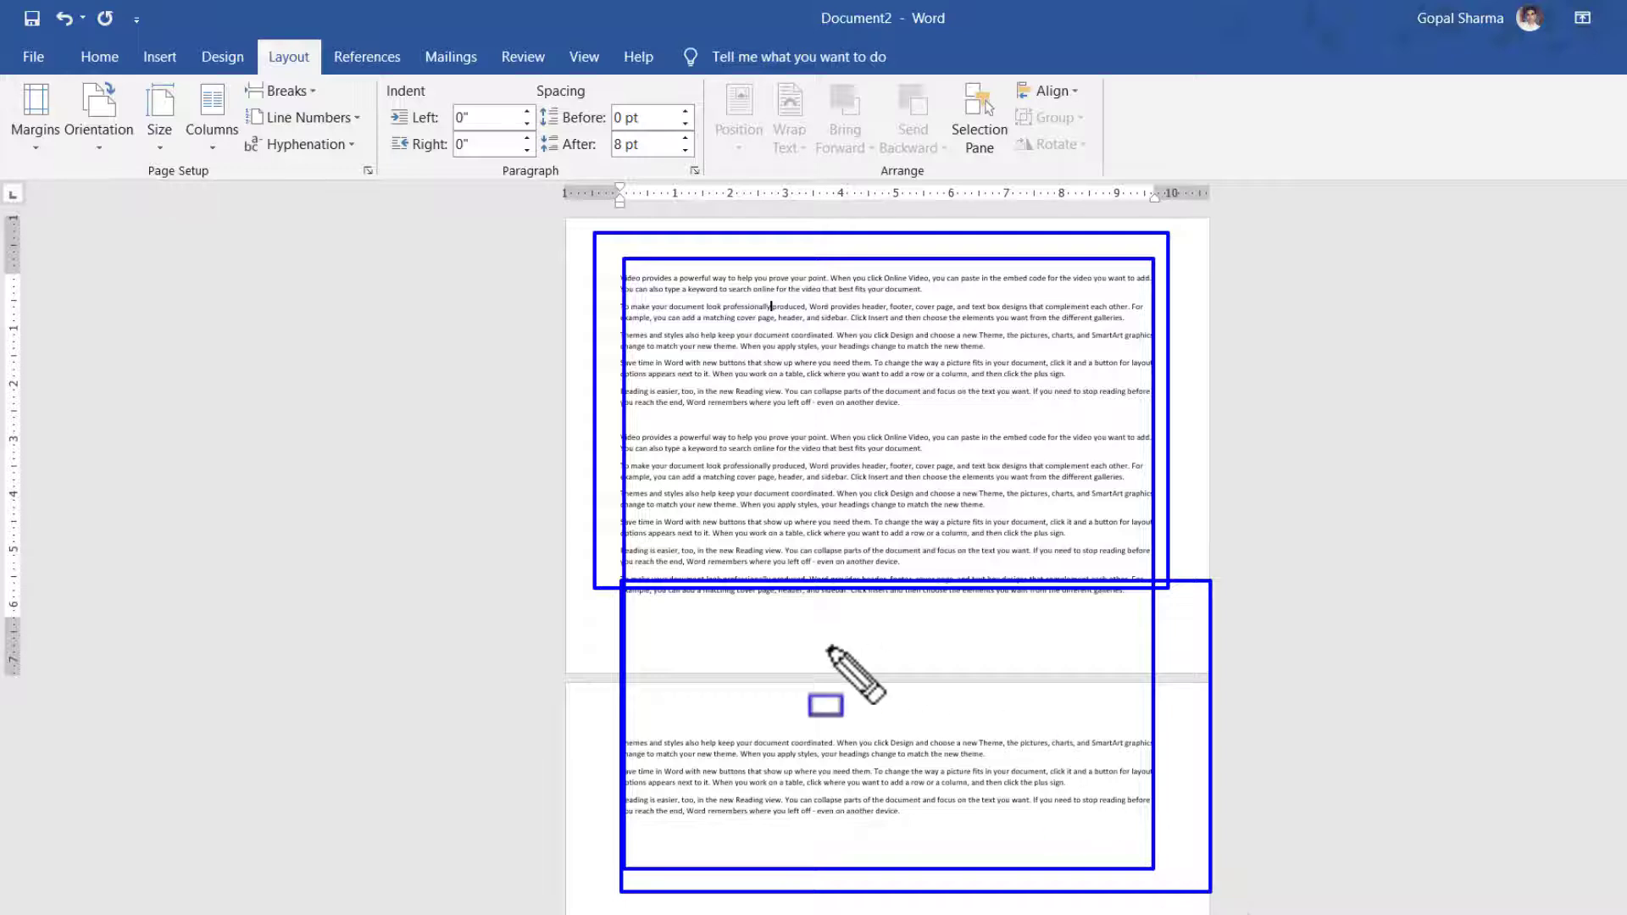
left_click(574, 222)
left_click_drag(574, 222, 1212, 911)
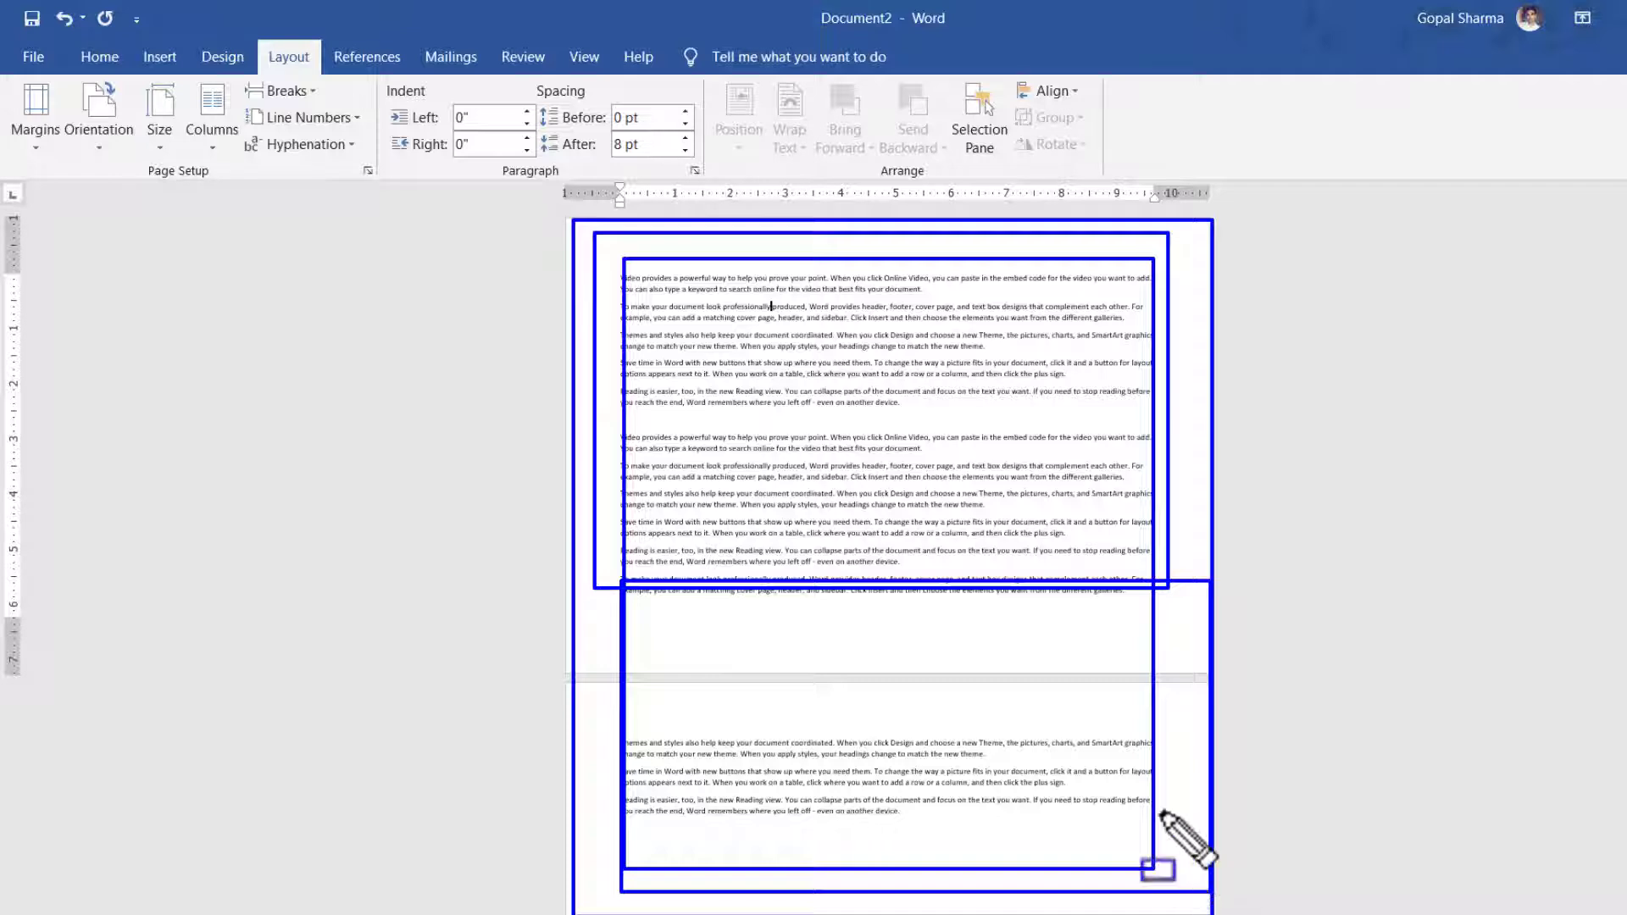
key("Escape")
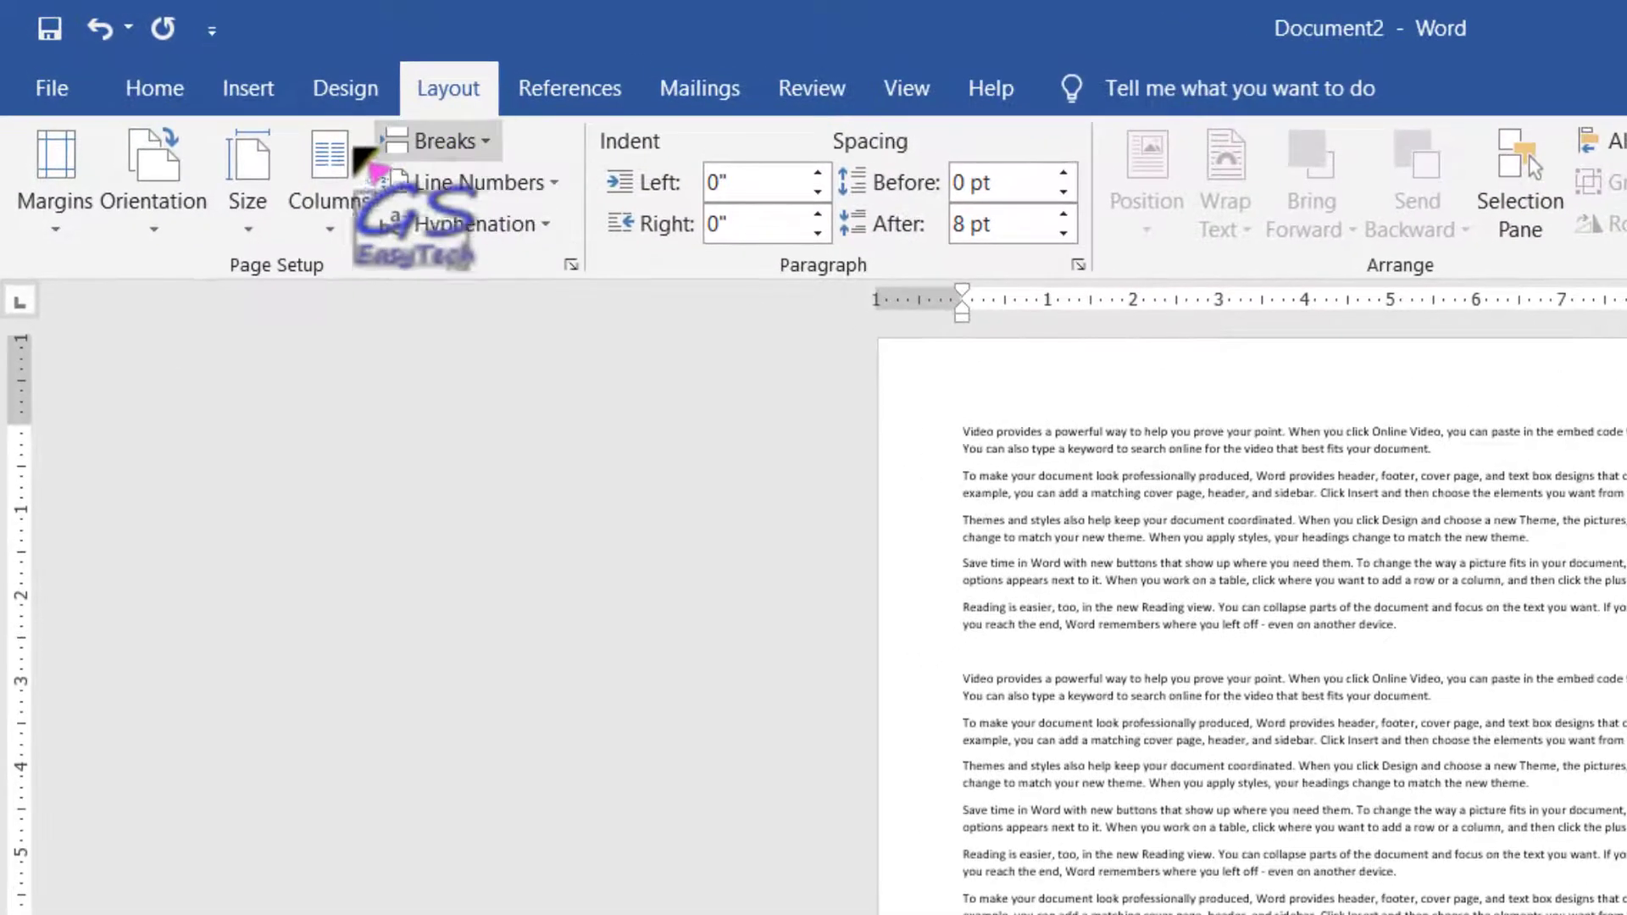
Step: Set the document's paper size to Legal, 8.5" x 14"
left_click(245, 231)
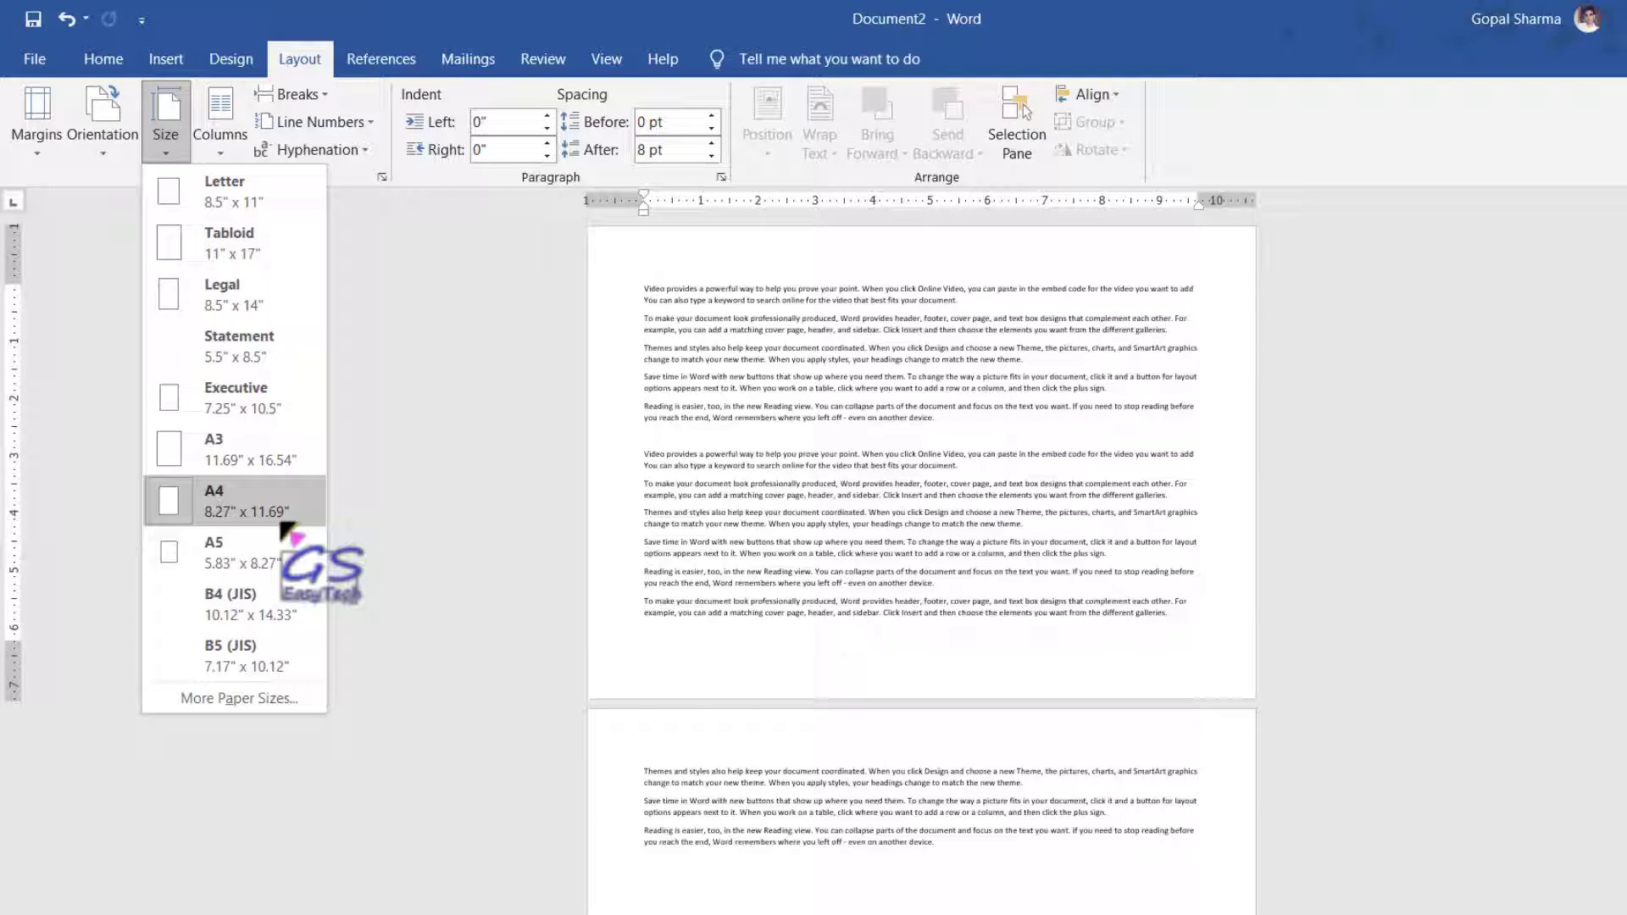
left_click(252, 300)
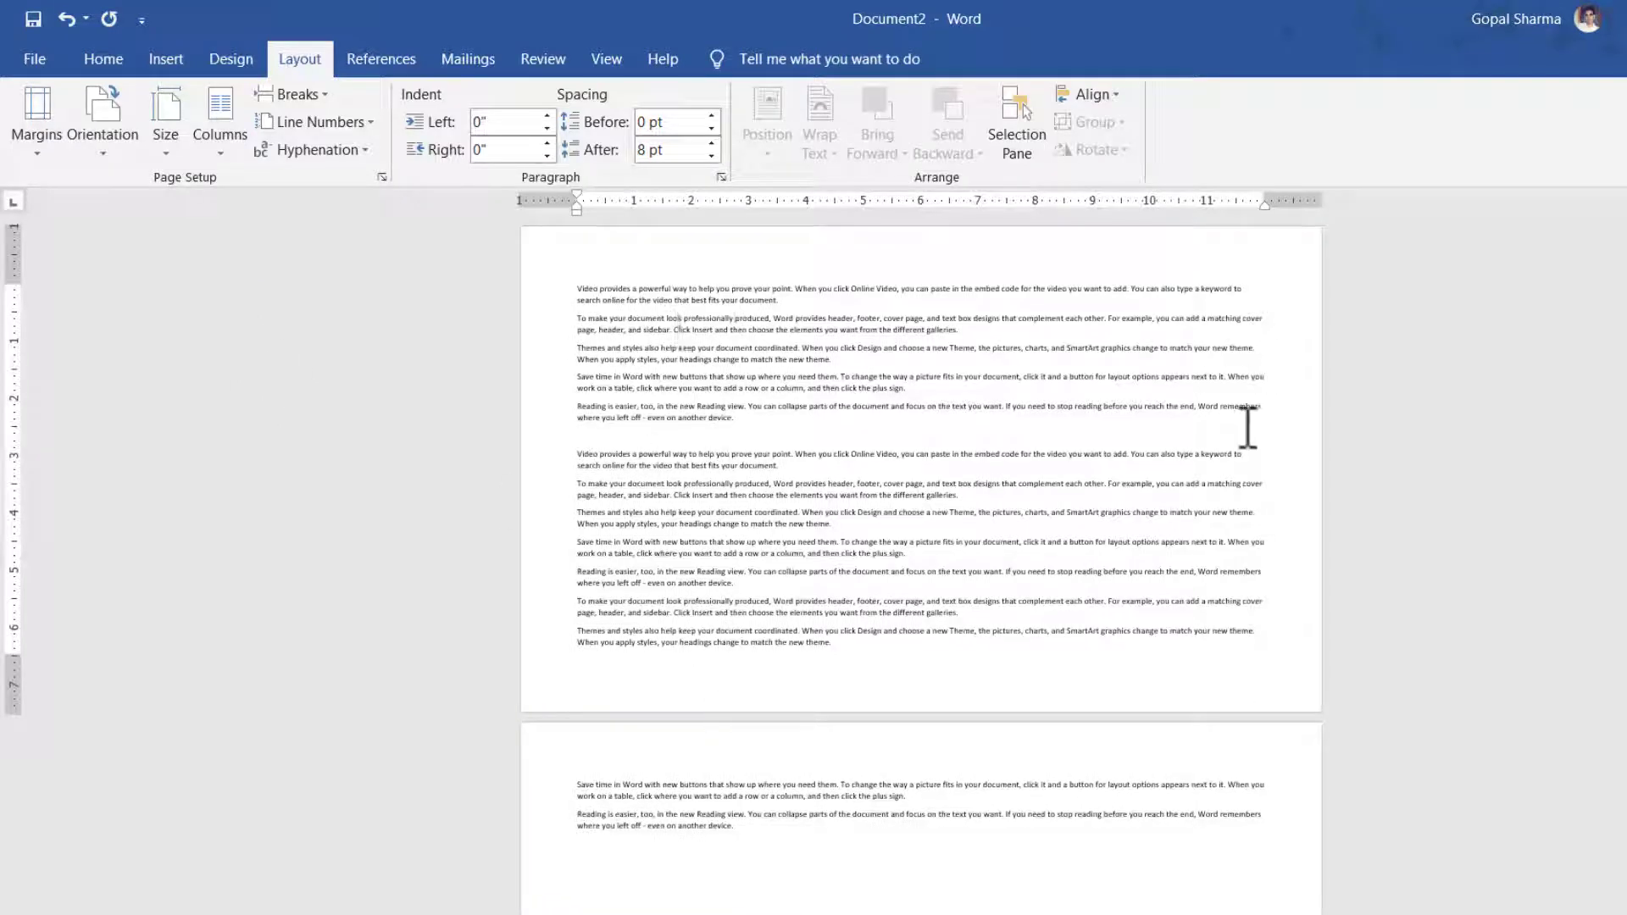
left_click(734, 317)
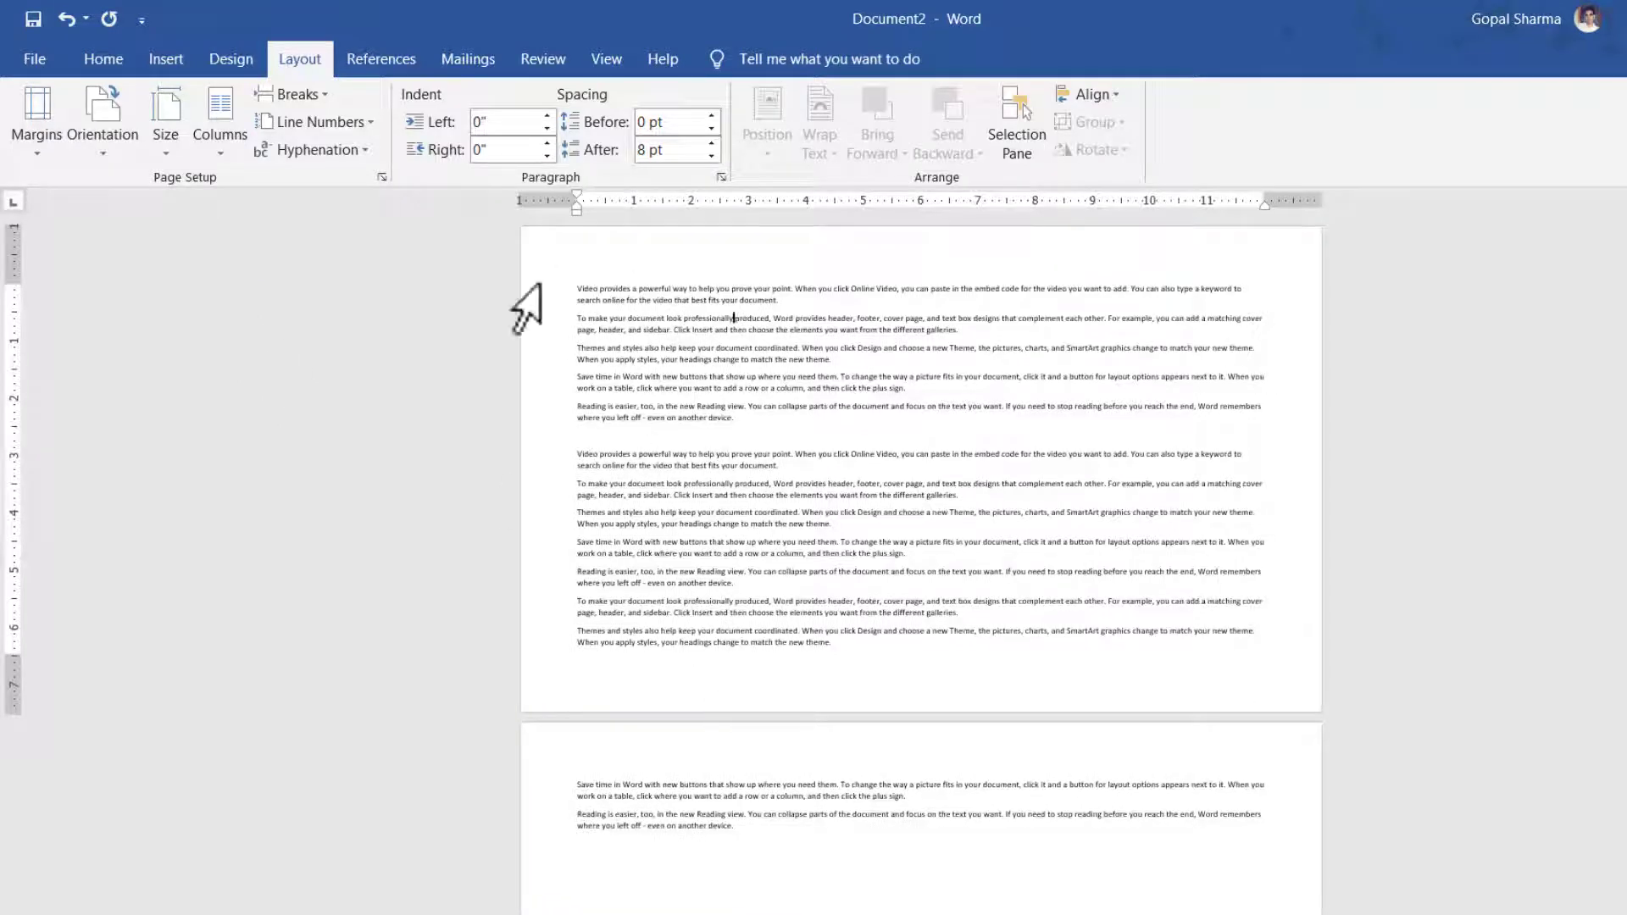
Step: Change the document's paper size to A5, 5.83" x 8.27", and check how the text flows over the pages
left_click(176, 150)
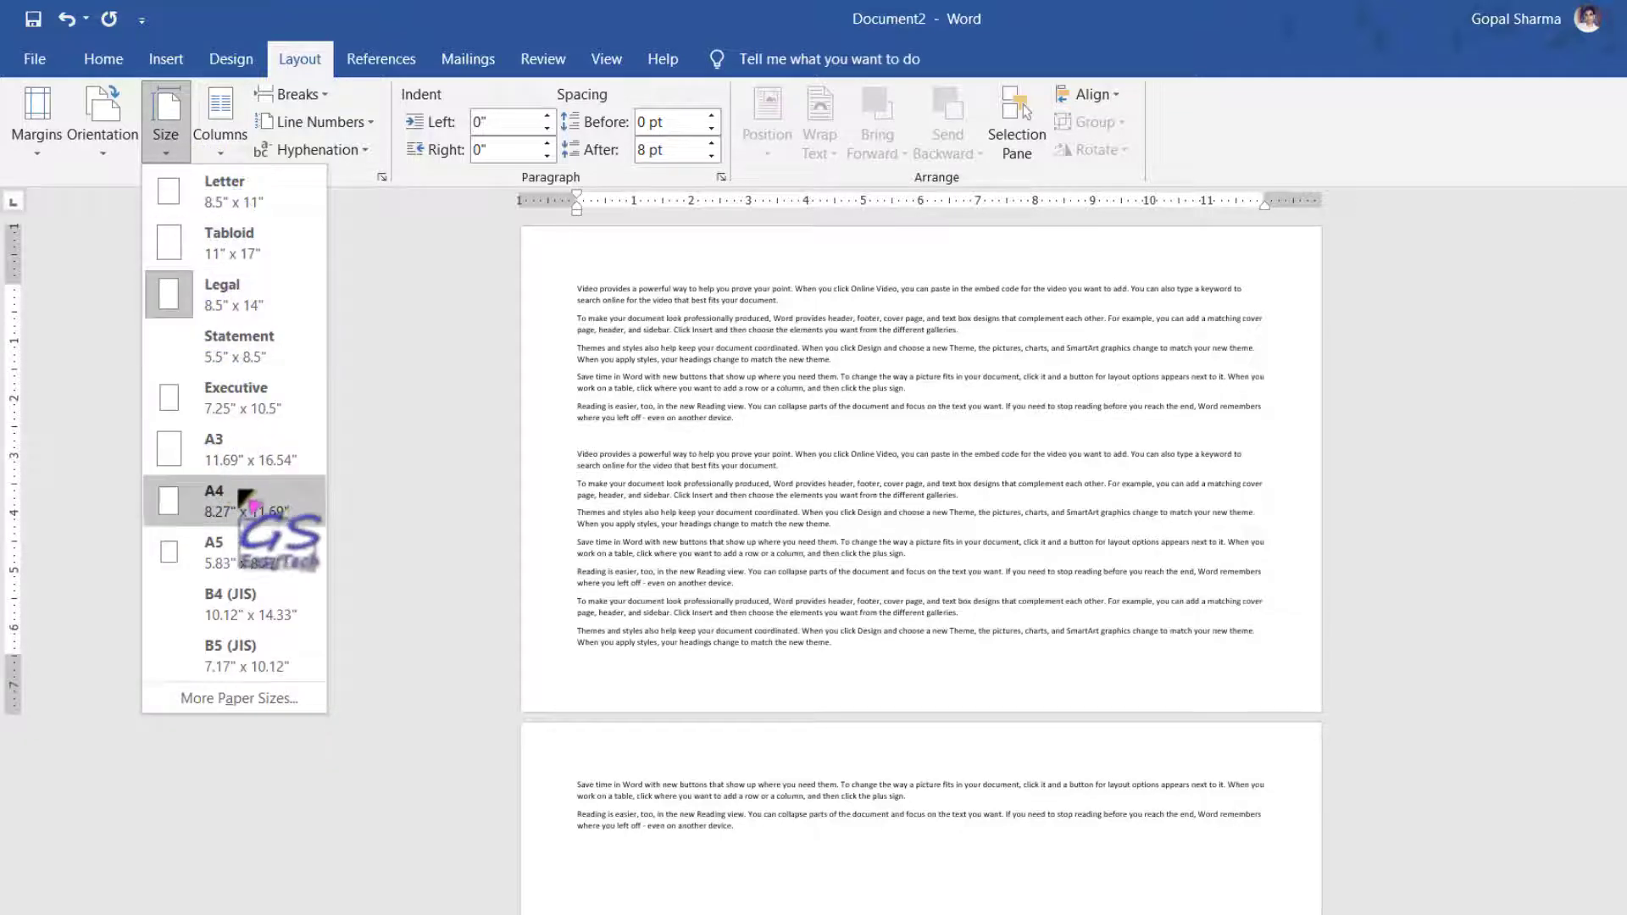
left_click(244, 563)
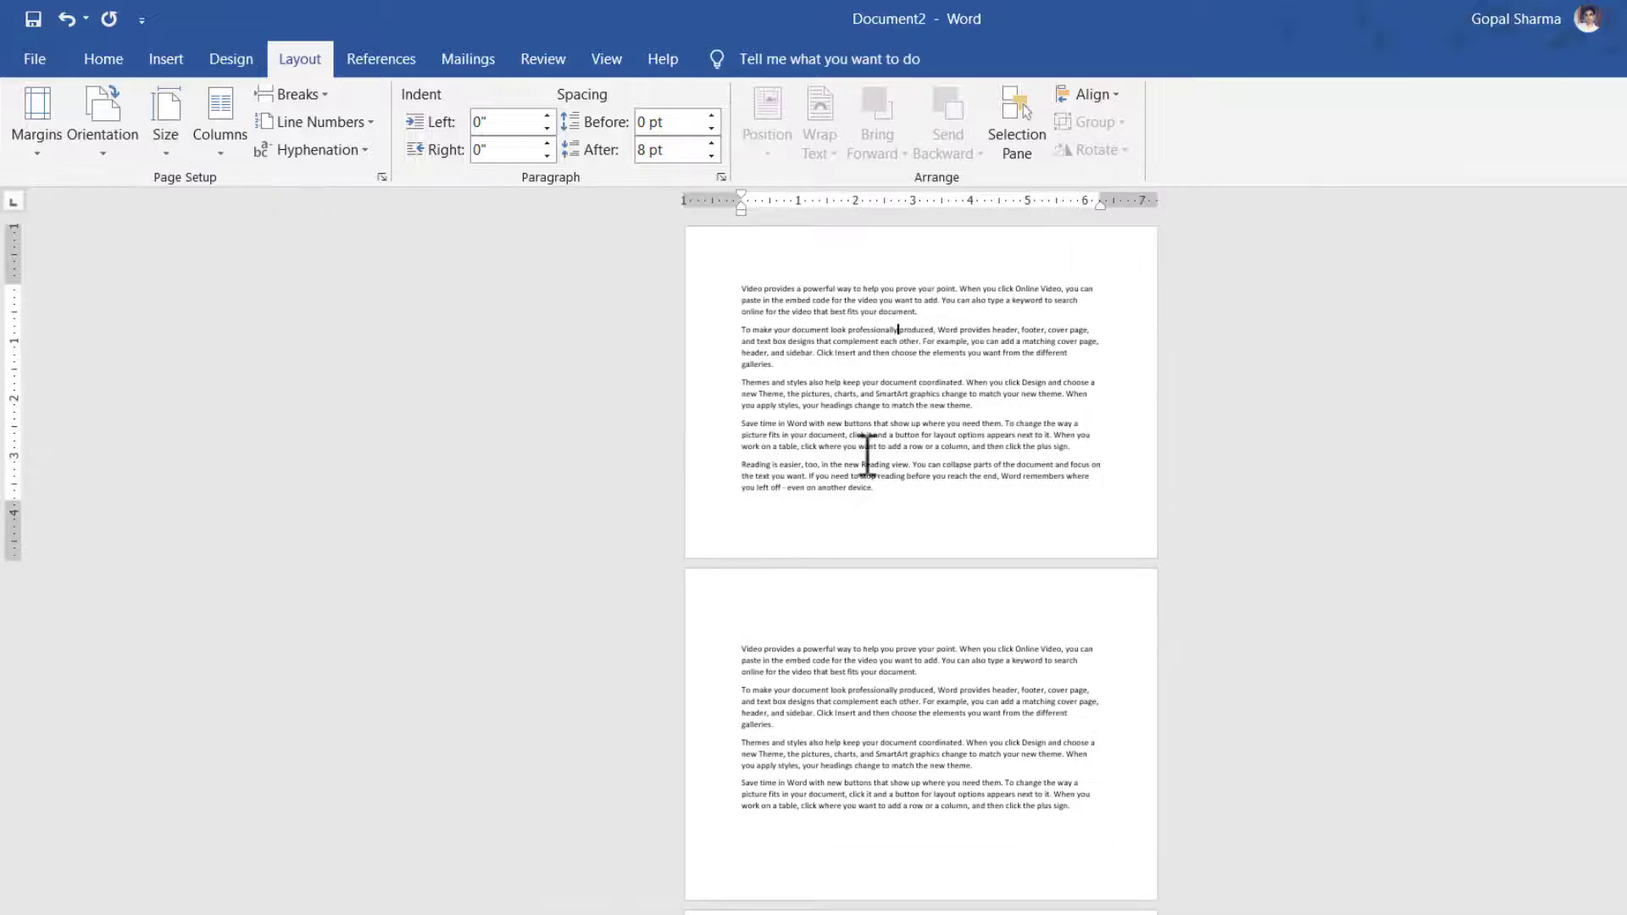
scroll(867, 428, "down", 10)
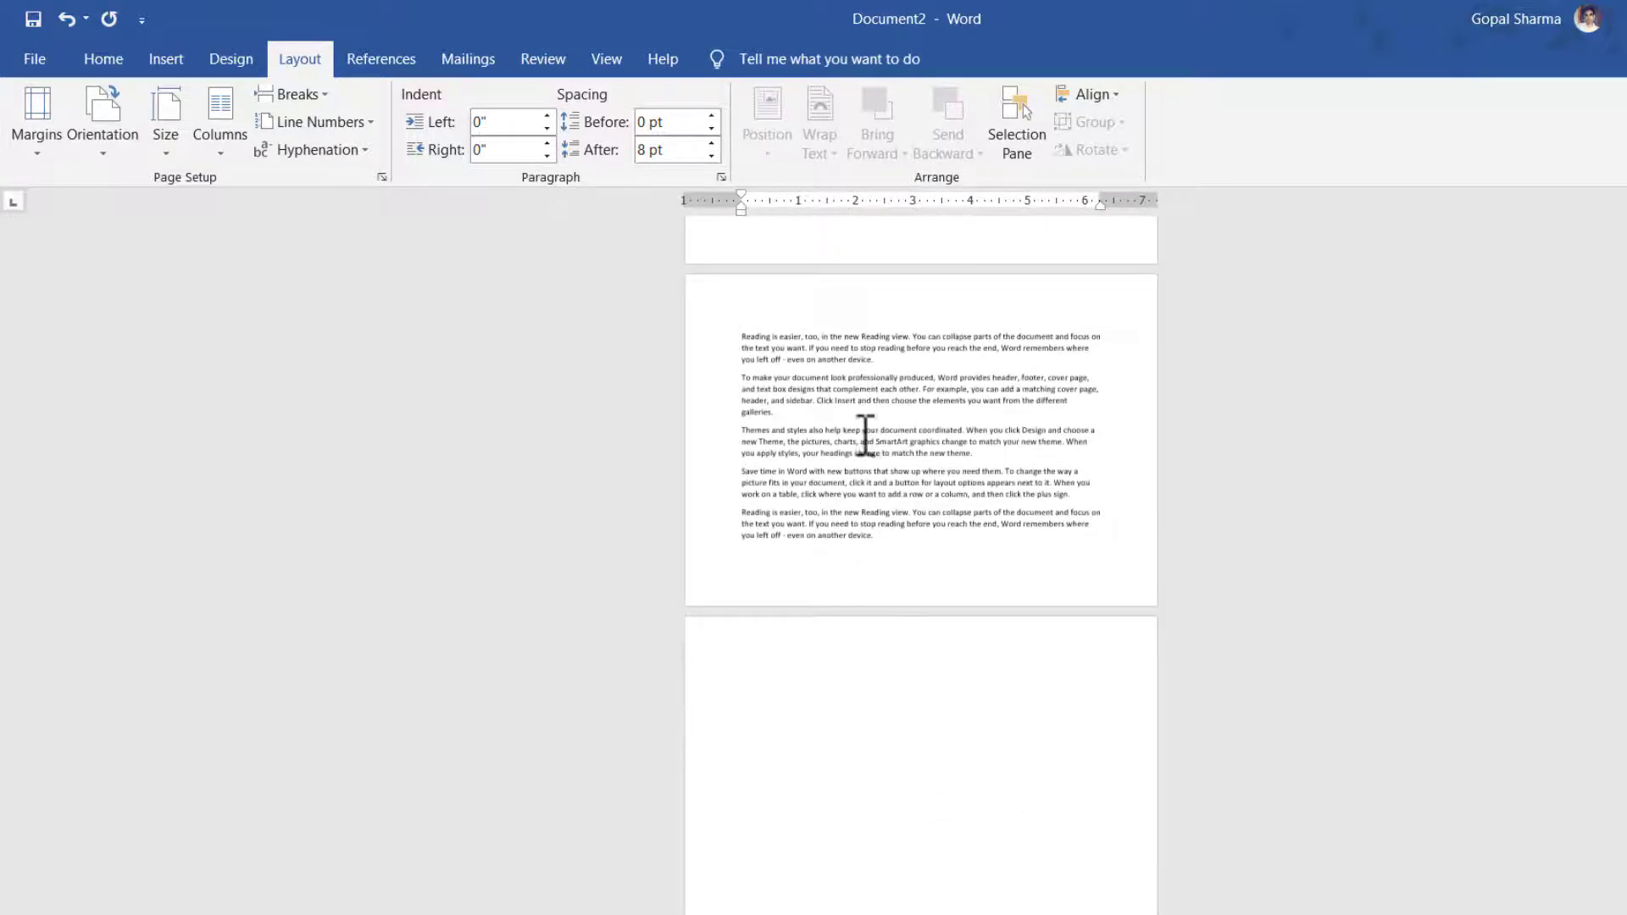
scroll(889, 699, "down", 10)
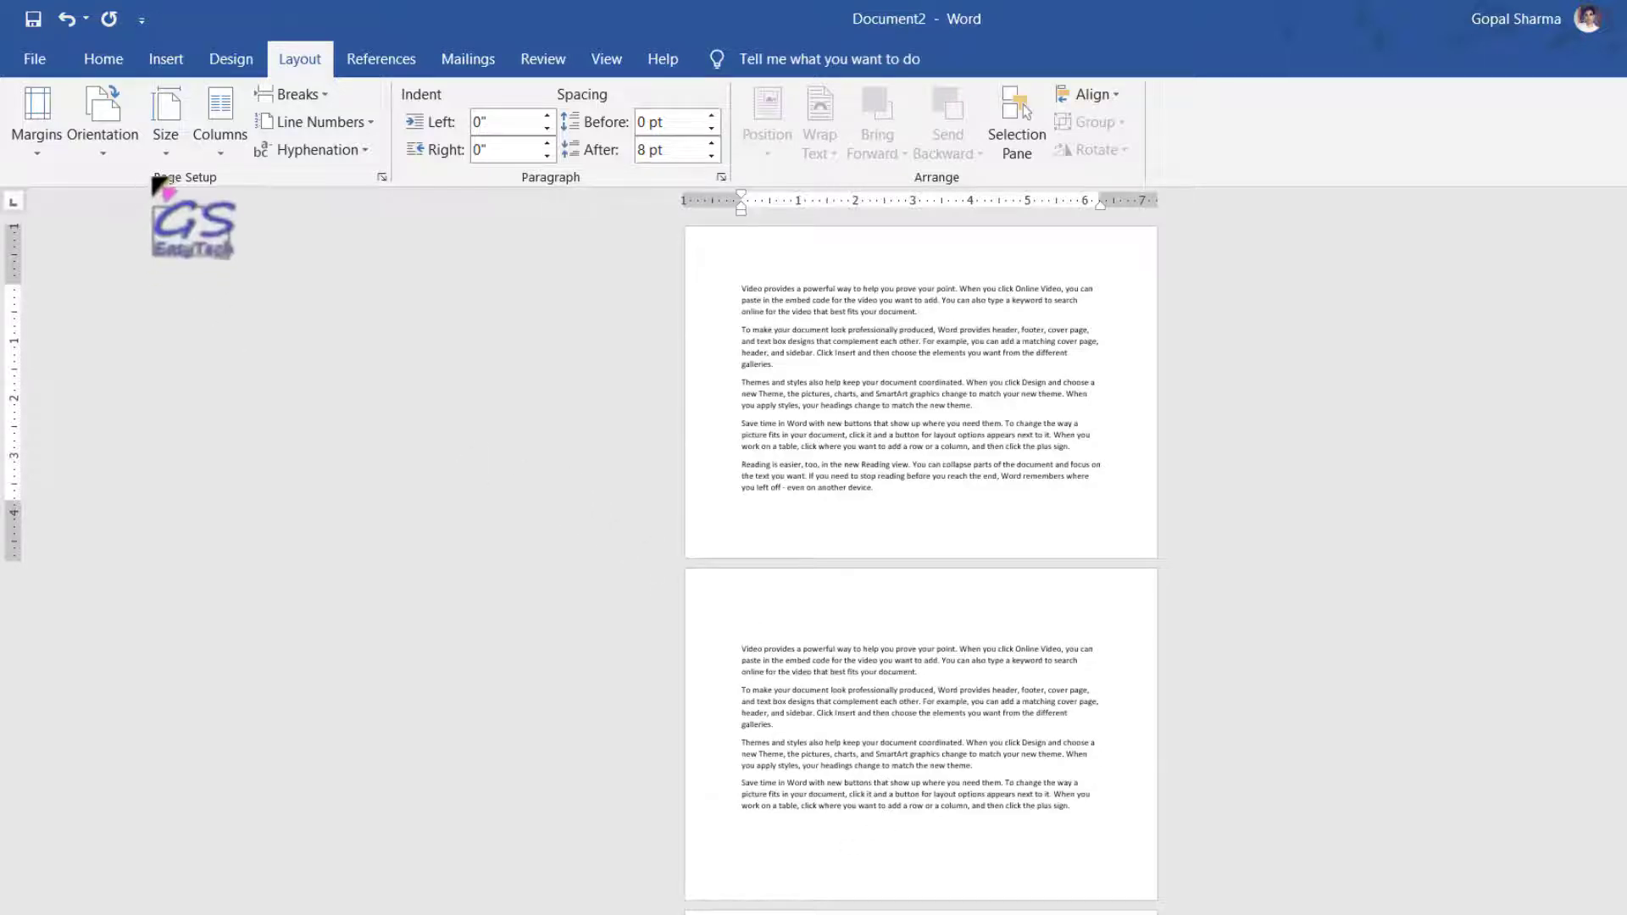
Step: Set the document's paper size to A4, 8.27" x 11.69", and check the text layout on both pages
left_click(166, 155)
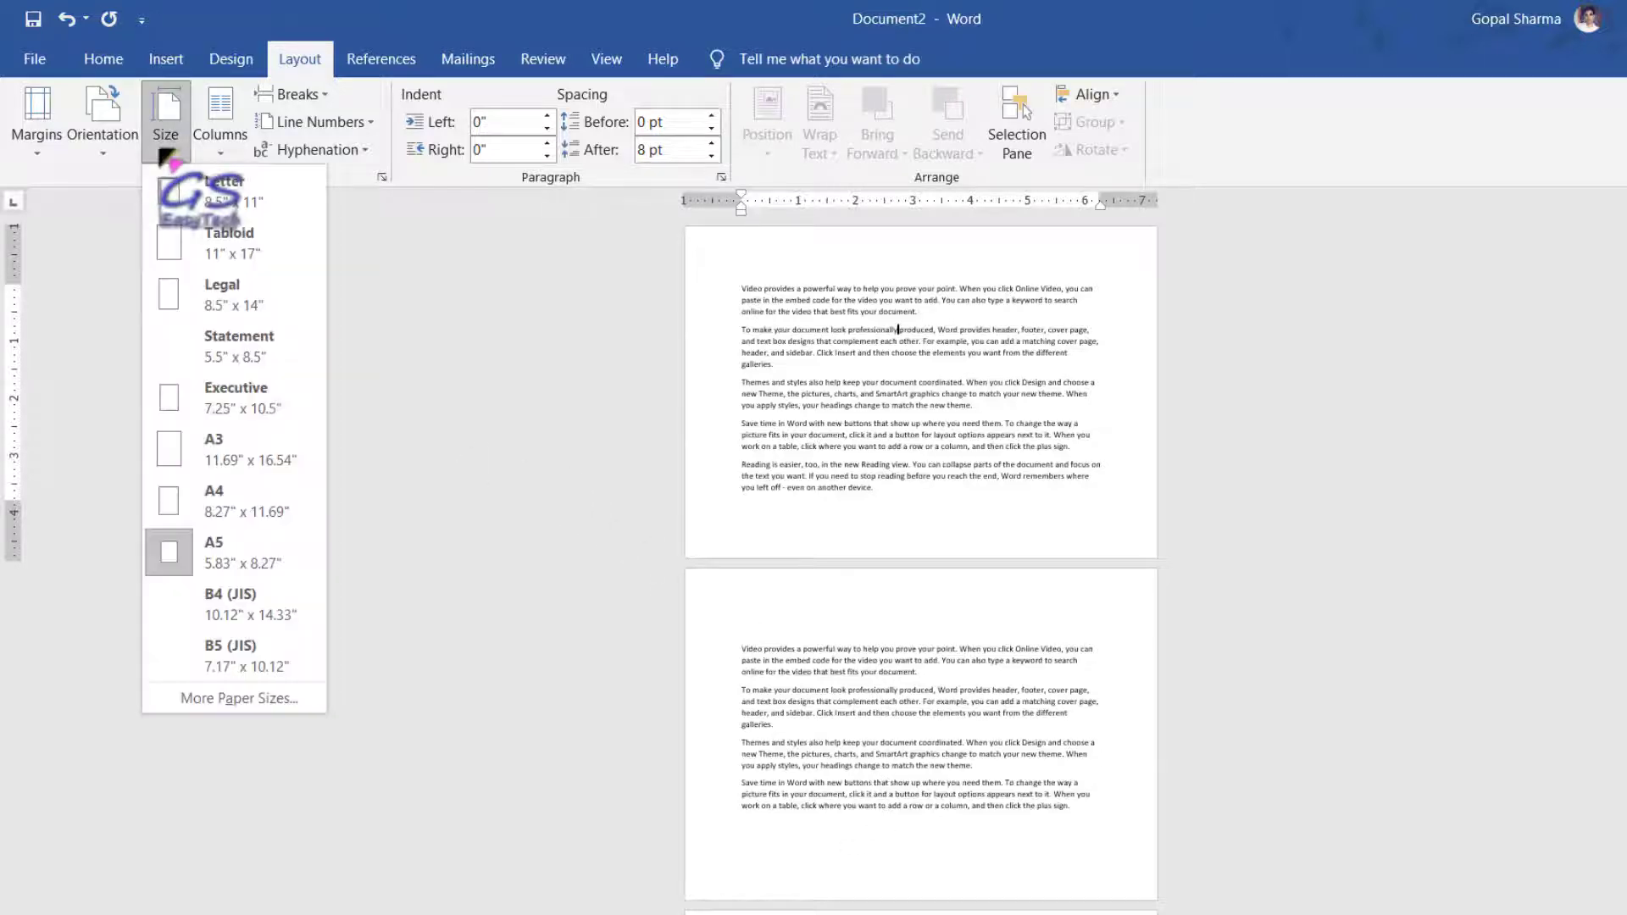
left_click(251, 501)
scroll(911, 491, "down", 3)
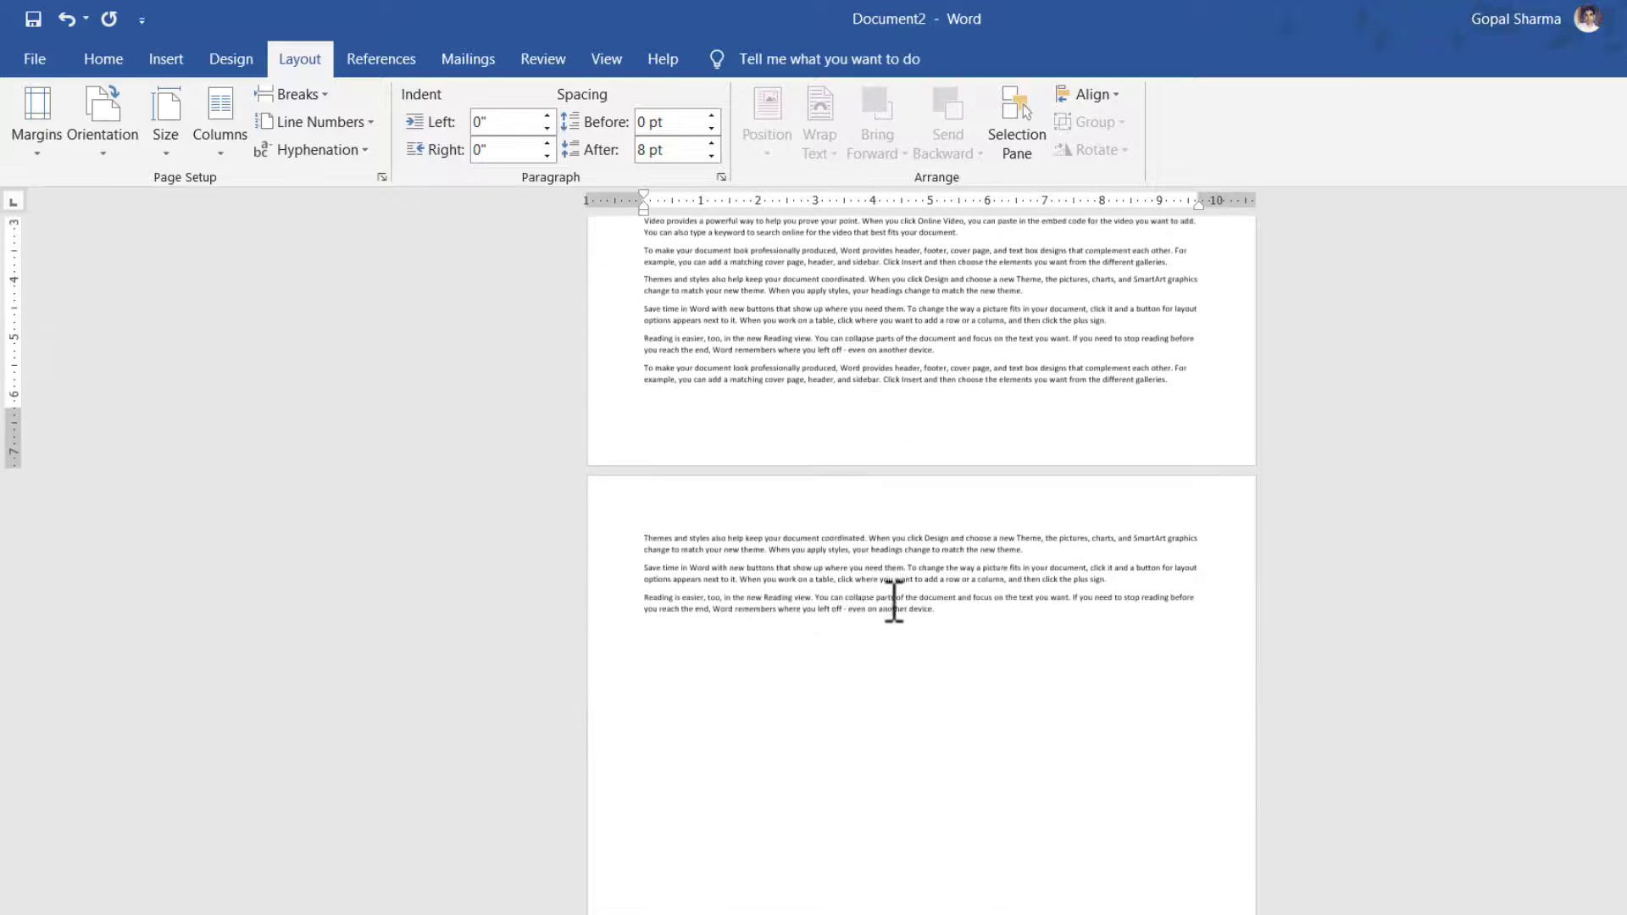
scroll(892, 665, "up", 3)
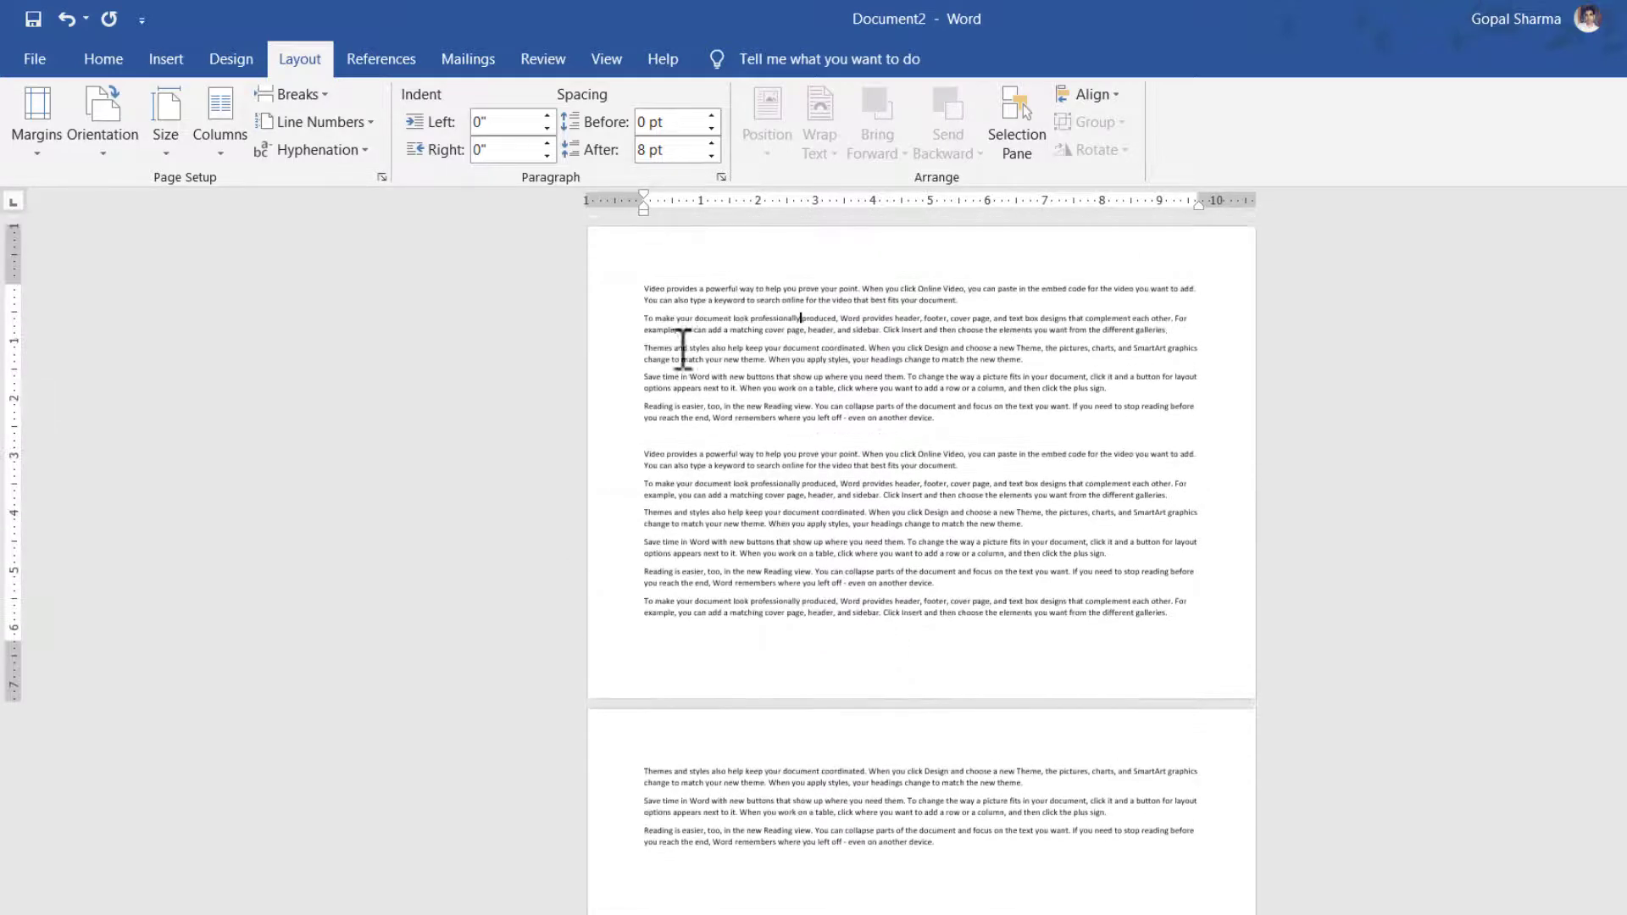
scroll(686, 754, "down", 3)
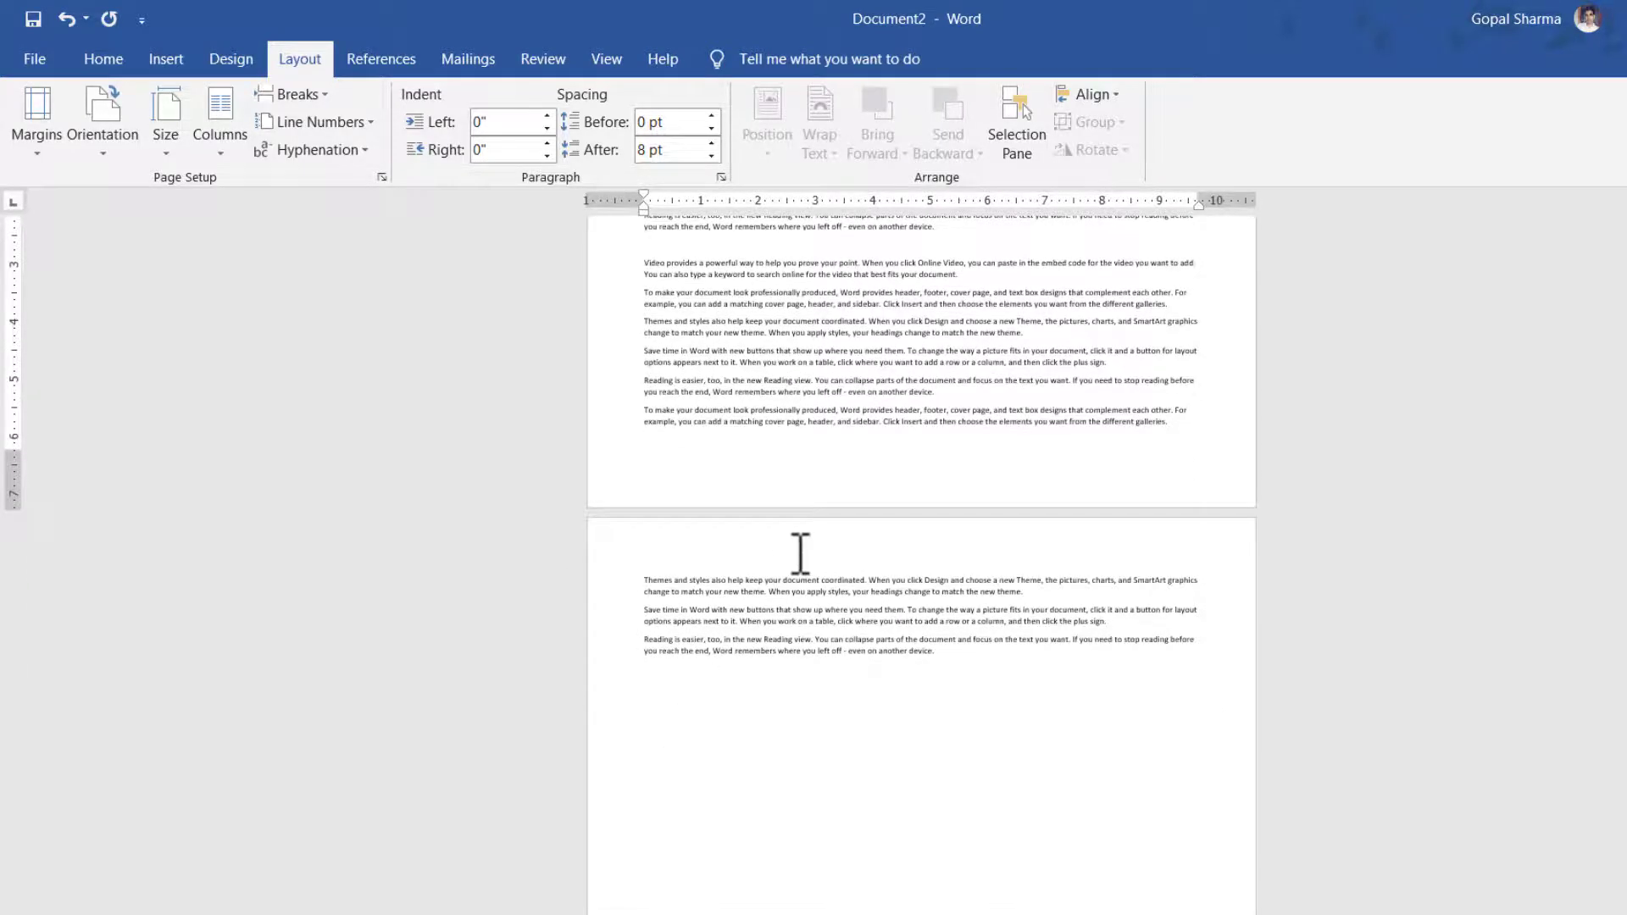
scroll(771, 487, "up", 3)
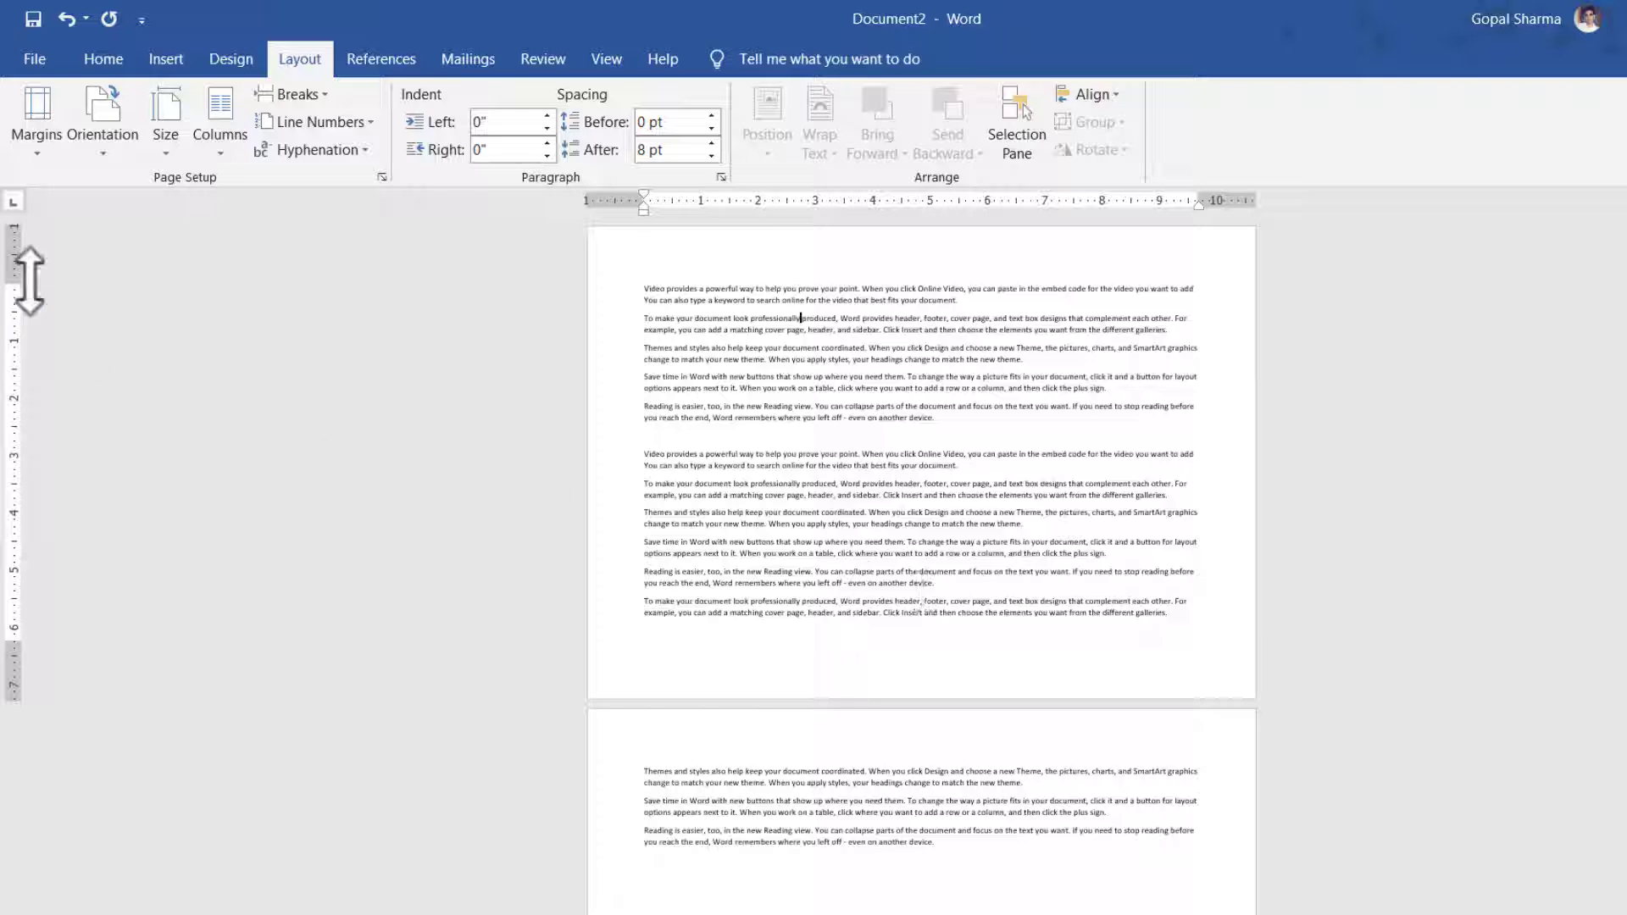
left_click(165, 142)
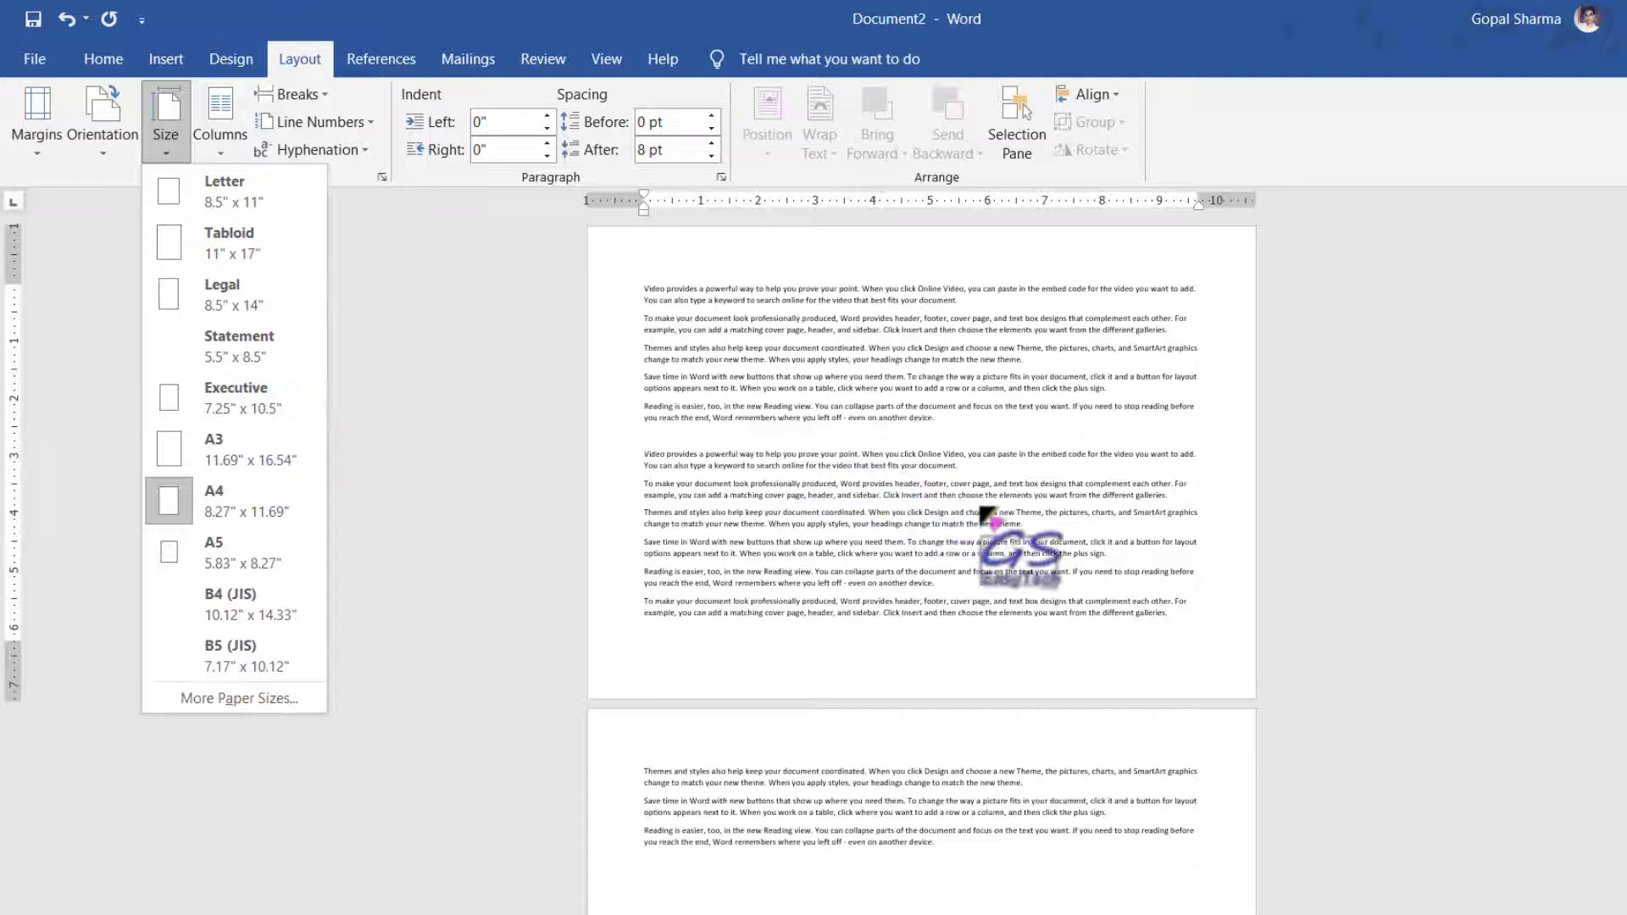
left_click(1014, 540)
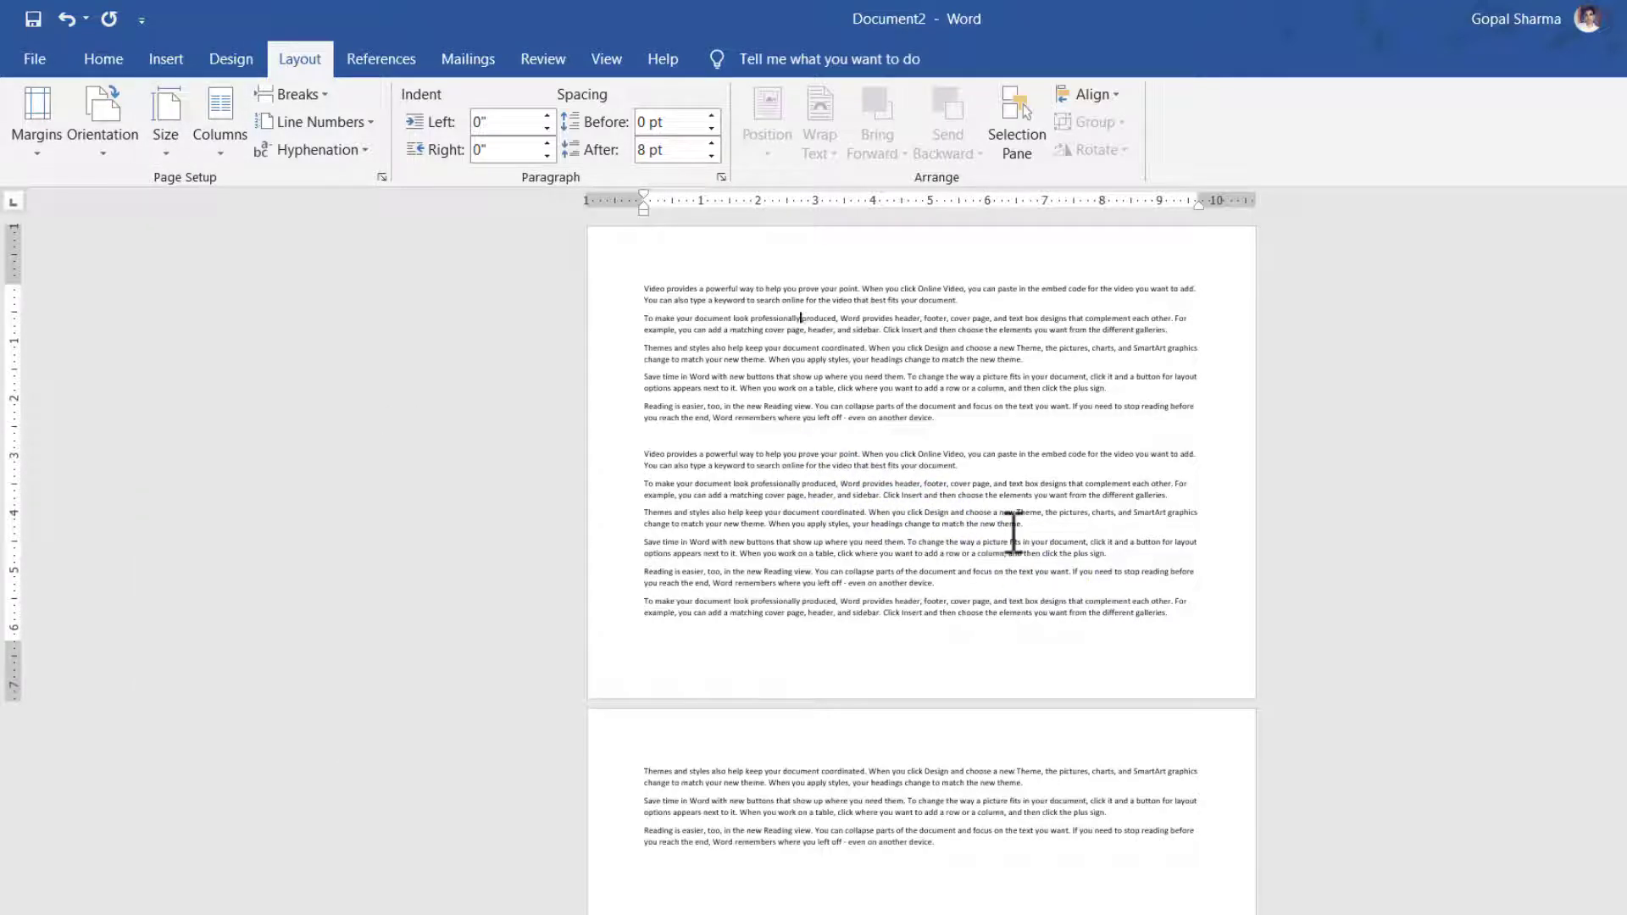